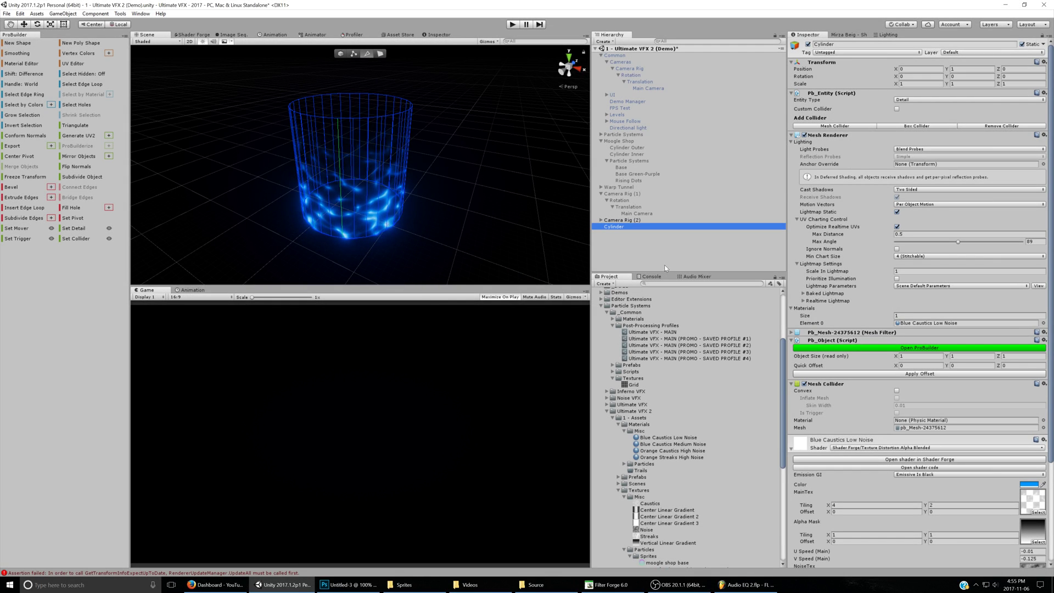
- Create a new material named Additive Texture Distortion 1 in the _Tests folder
left_click_drag(435, 256, 620, 249, "alt")
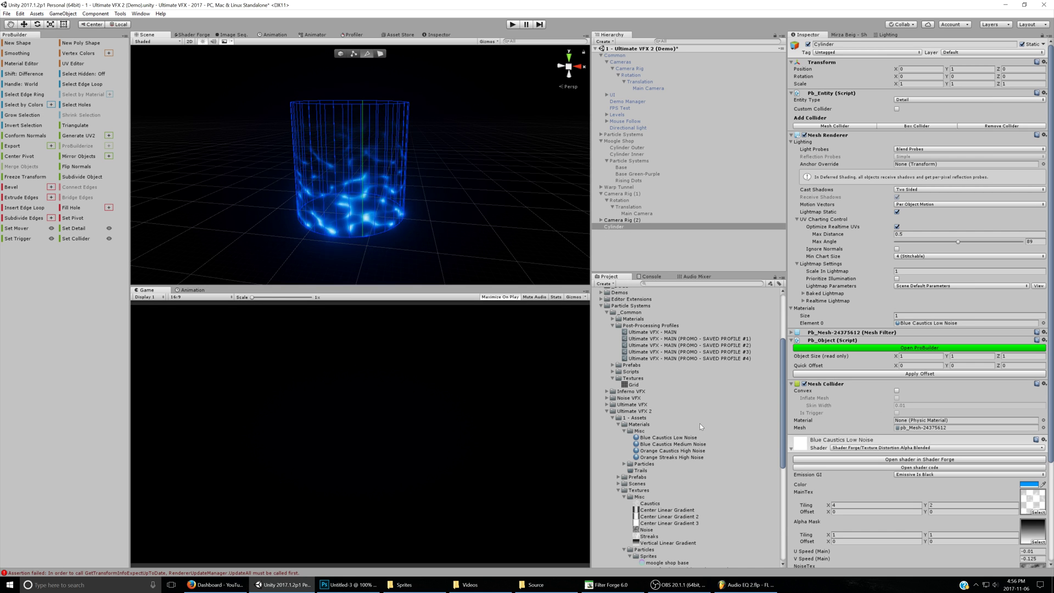
scroll(699, 423, "up", 5)
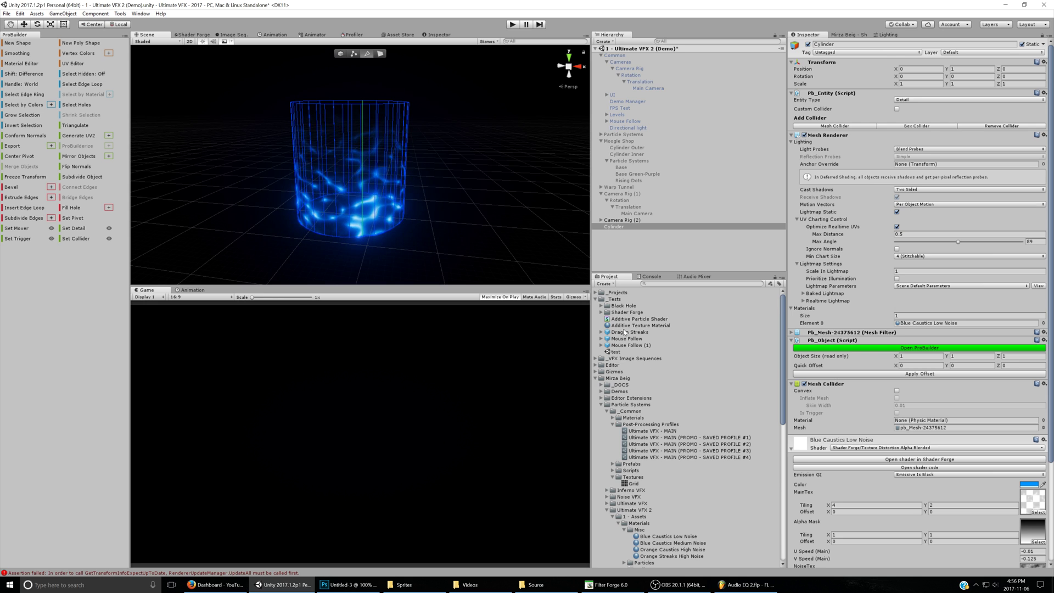
right_click(616, 300)
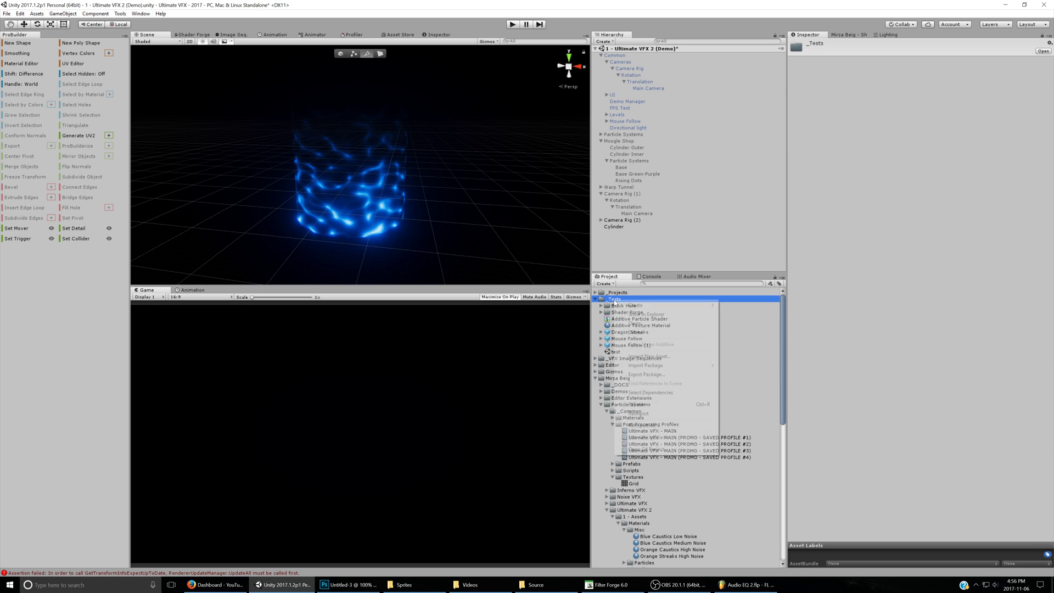
mouse_move(624, 306)
left_click(742, 122)
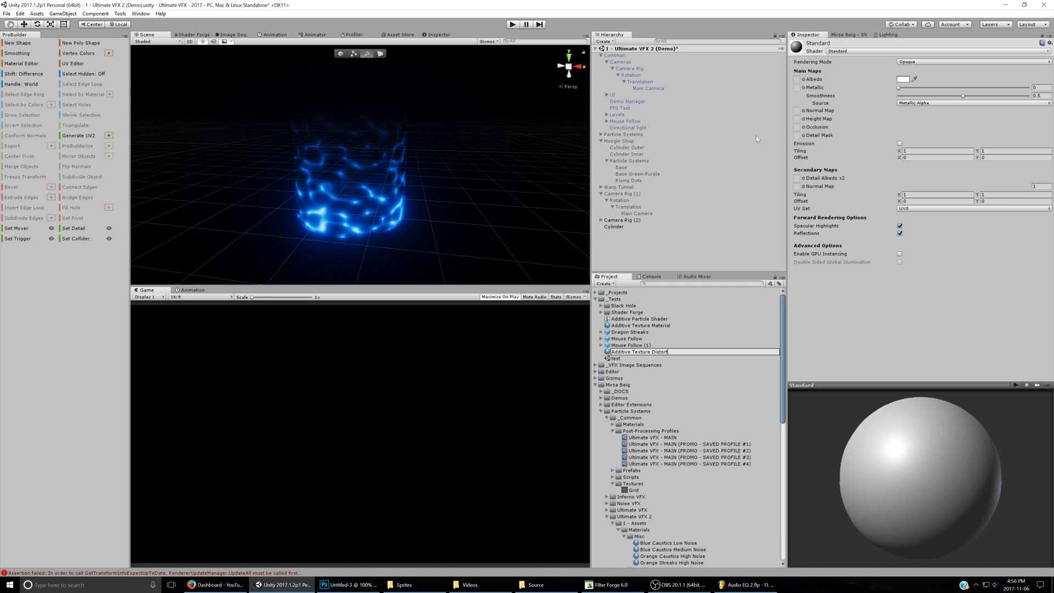
type("Additive Texture Distortion 1")
key("Return")
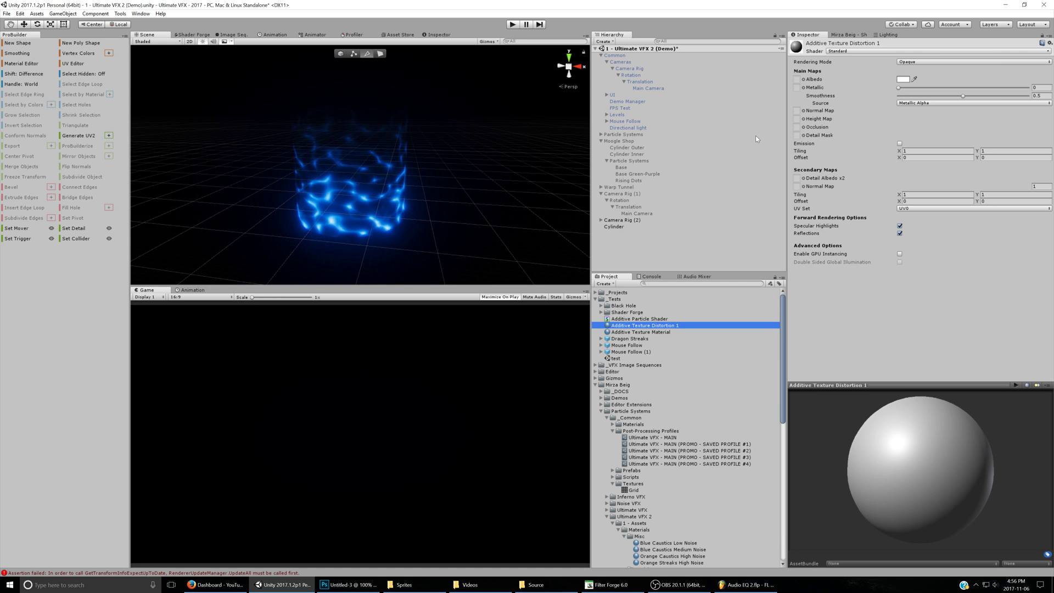
- Assign the Shader Forge Additive Particle Shader to the new material and set its color to white
left_click(838, 51)
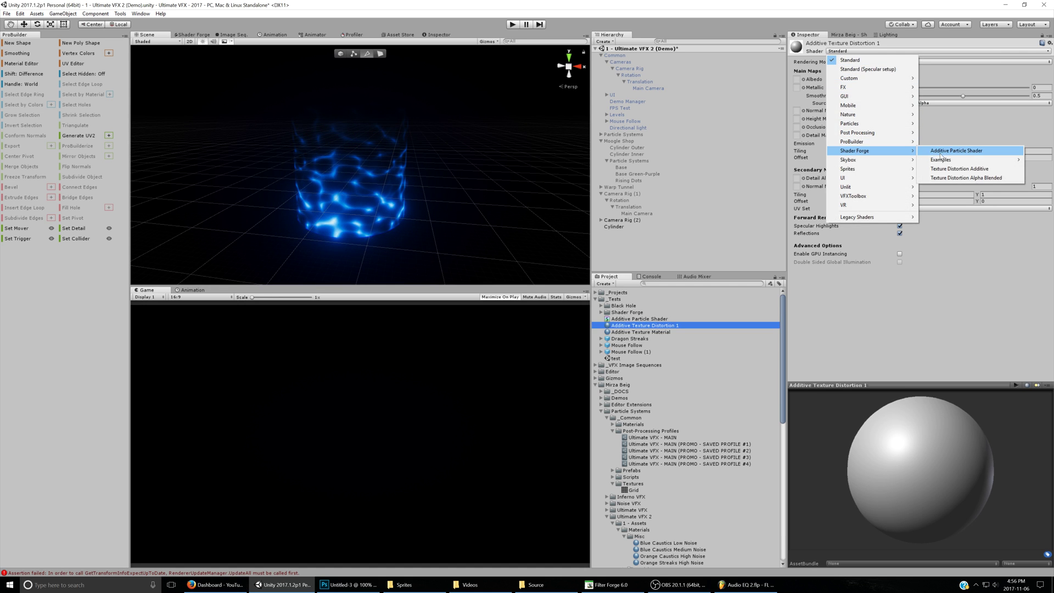
left_click(943, 152)
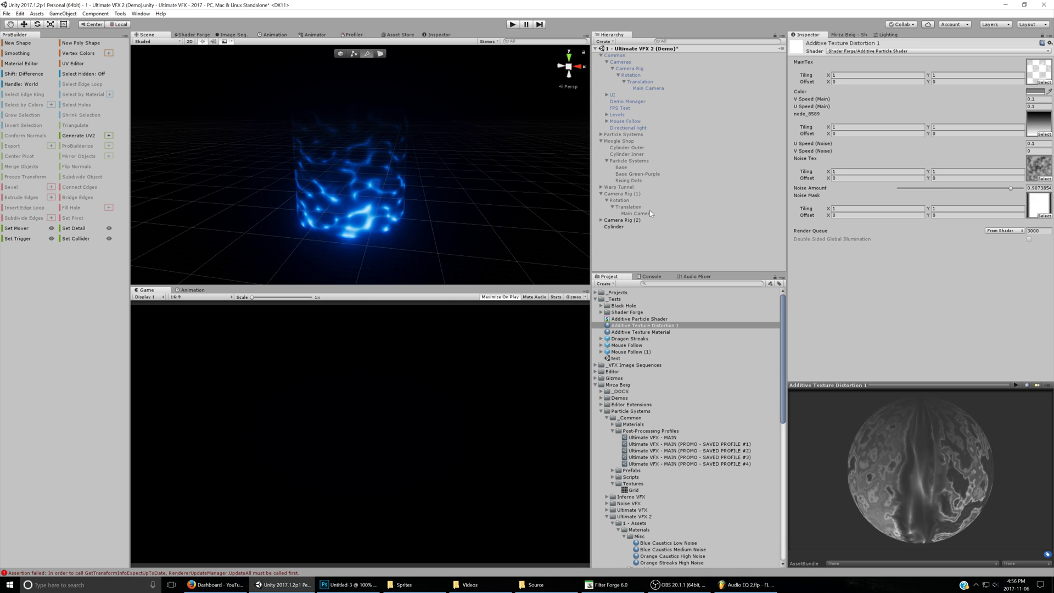
left_click(1036, 92)
left_click_drag(776, 275, 756, 241)
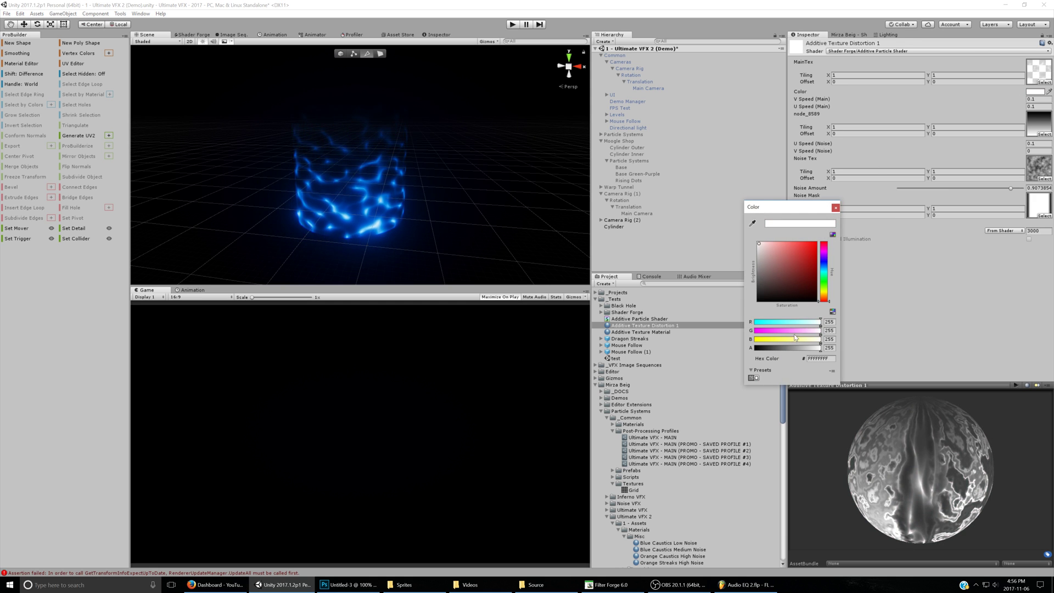
- Add Additive Texture Distortion 1 to the eighth slot of the ProBuilder material palette and apply it to the cylinder
left_click(610, 228)
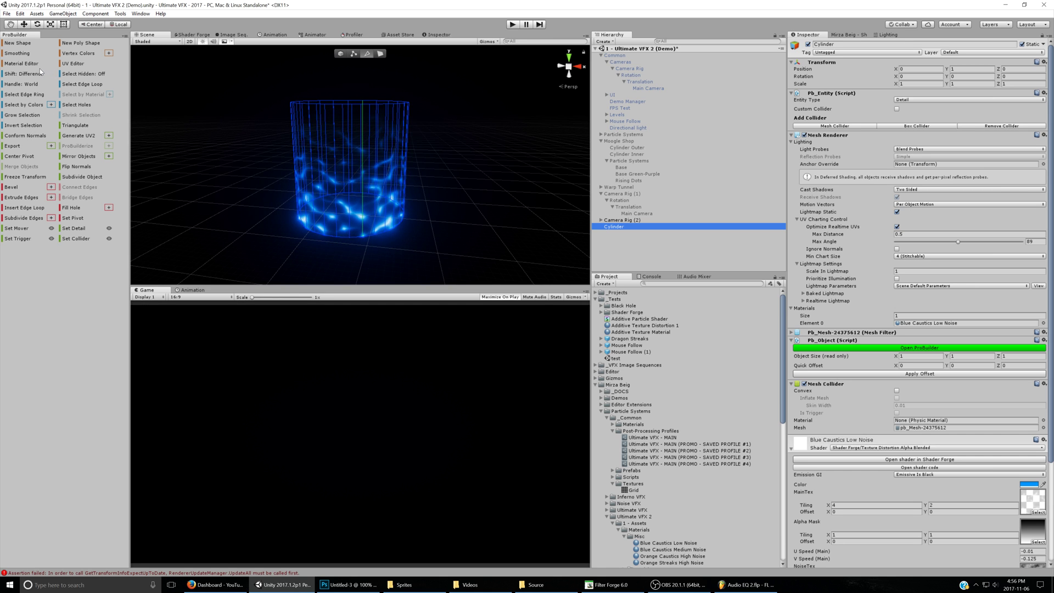
left_click(22, 63)
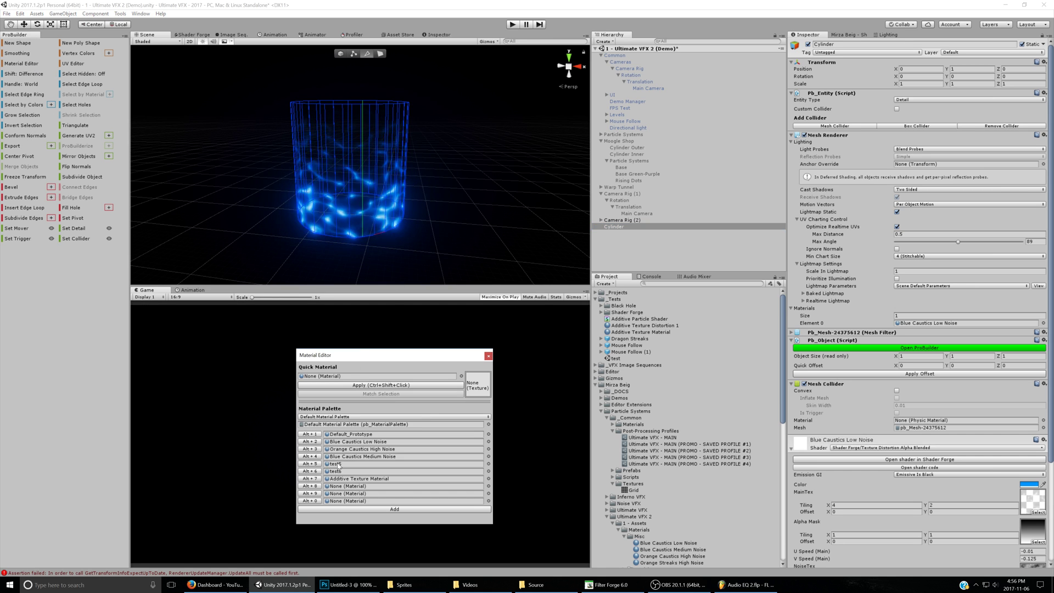
left_click_drag(637, 327, 339, 487)
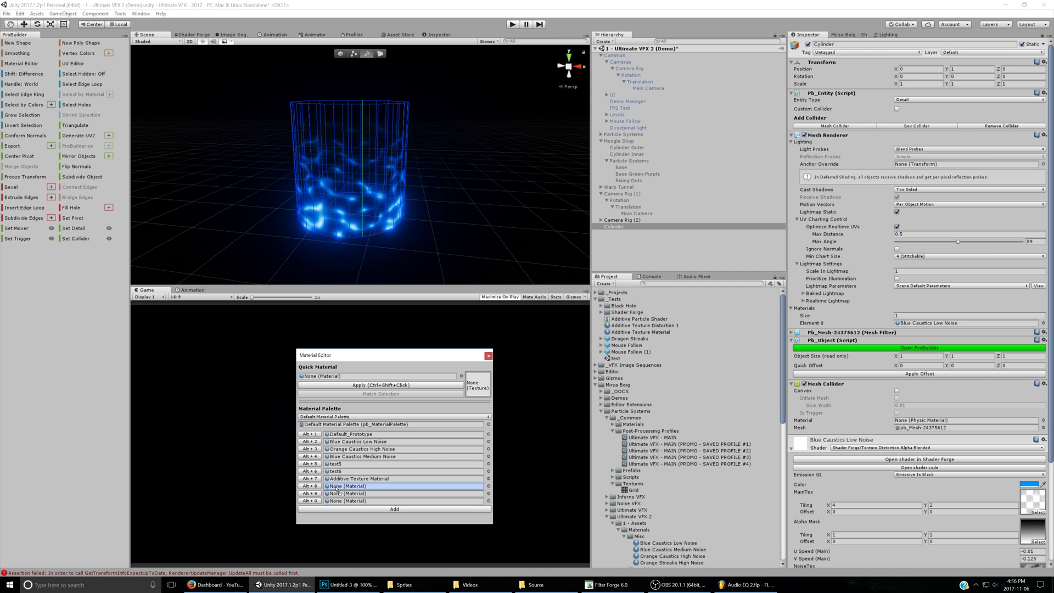
left_click(311, 487)
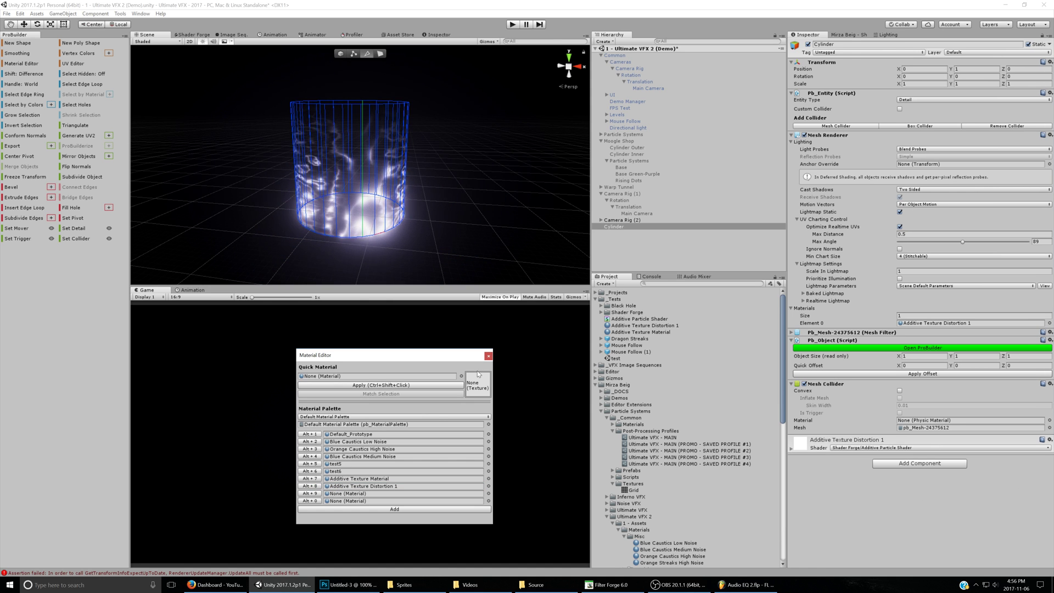
left_click(488, 356)
- Set the material's Noise Amount to 0 and its MainTex tiling to X 4, Y 2
scroll(822, 444, "down", 4)
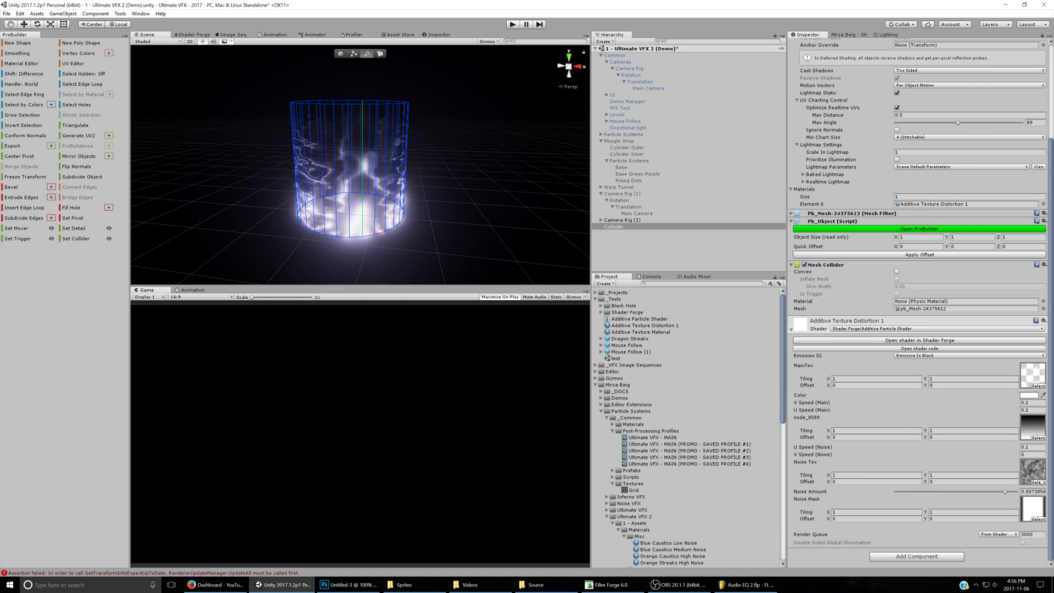
left_click_drag(1005, 491, 894, 493)
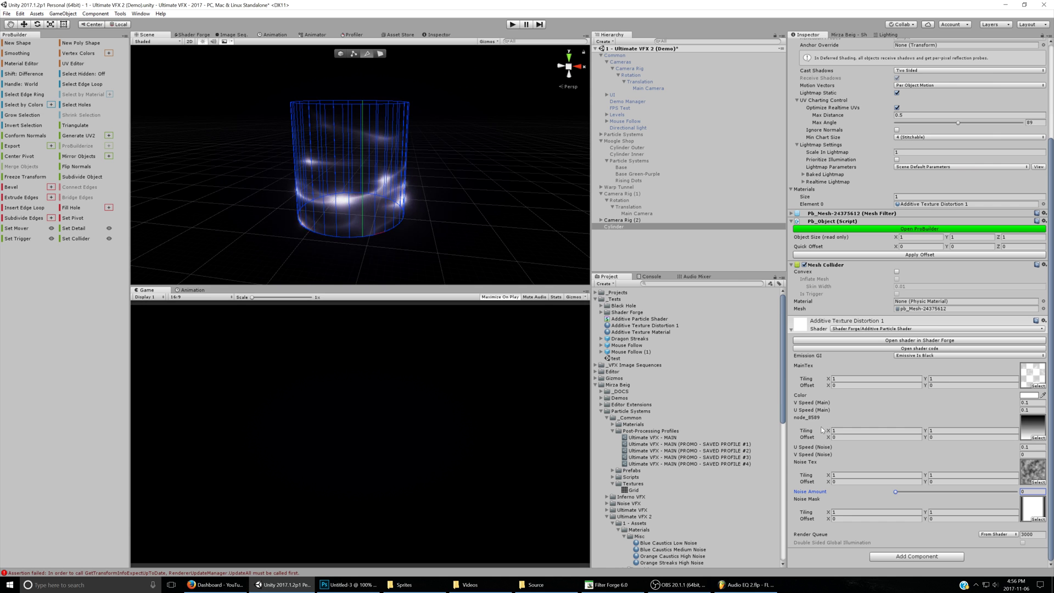
left_click(832, 379)
type("1.36")
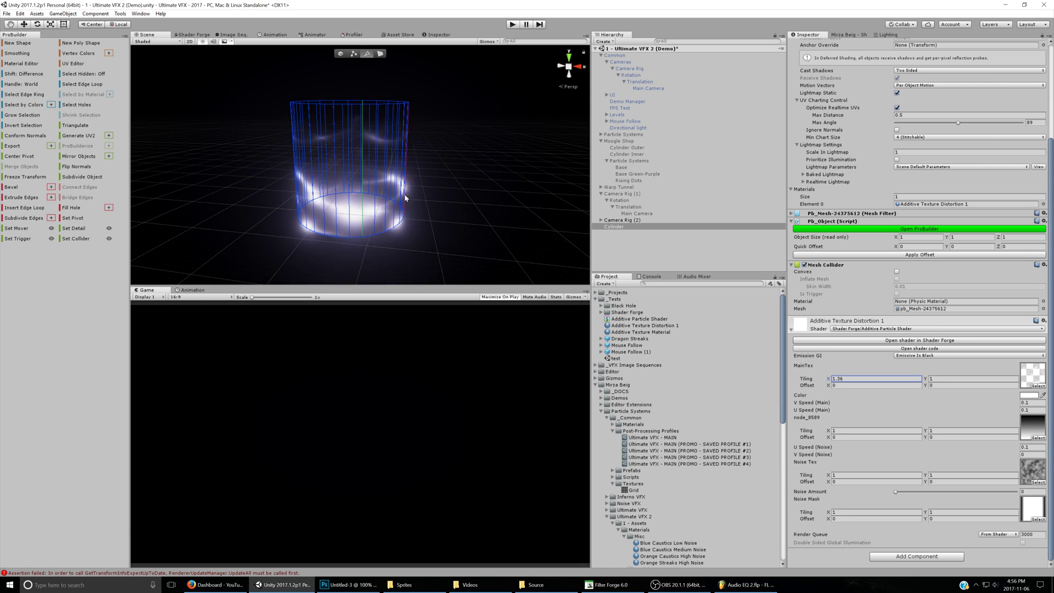
scroll(488, 245, "up", 3)
left_click(840, 379)
type("4")
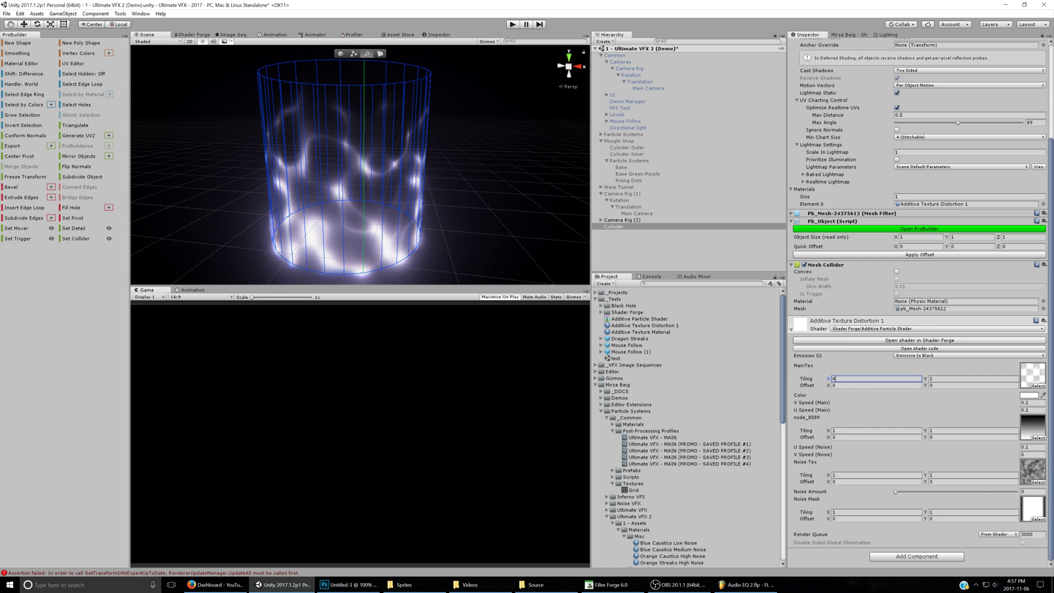
key("Tab")
type("2")
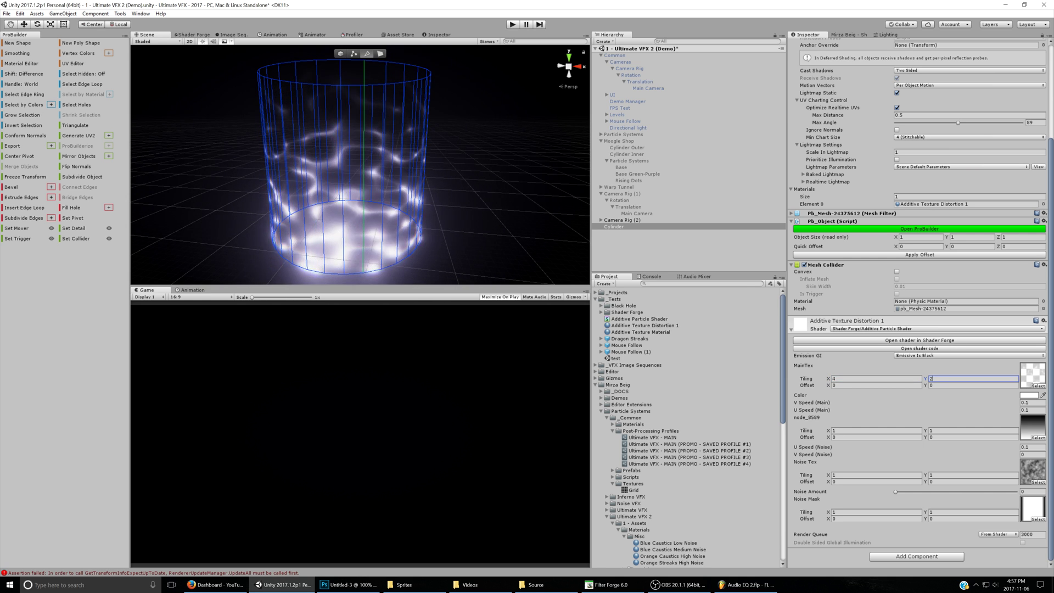
- Set the cylinder's Y scale to 2 and its Y position to 0
scroll(944, 143, "up", 5)
left_click(972, 83)
type("2")
scroll(424, 209, "down", 6)
middle_click_drag(424, 214, 428, 241)
mouse_move(428, 240)
left_mouse_down("alt")
mouse_move(480, 184)
mouse_move(432, 235)
left_mouse_up("alt")
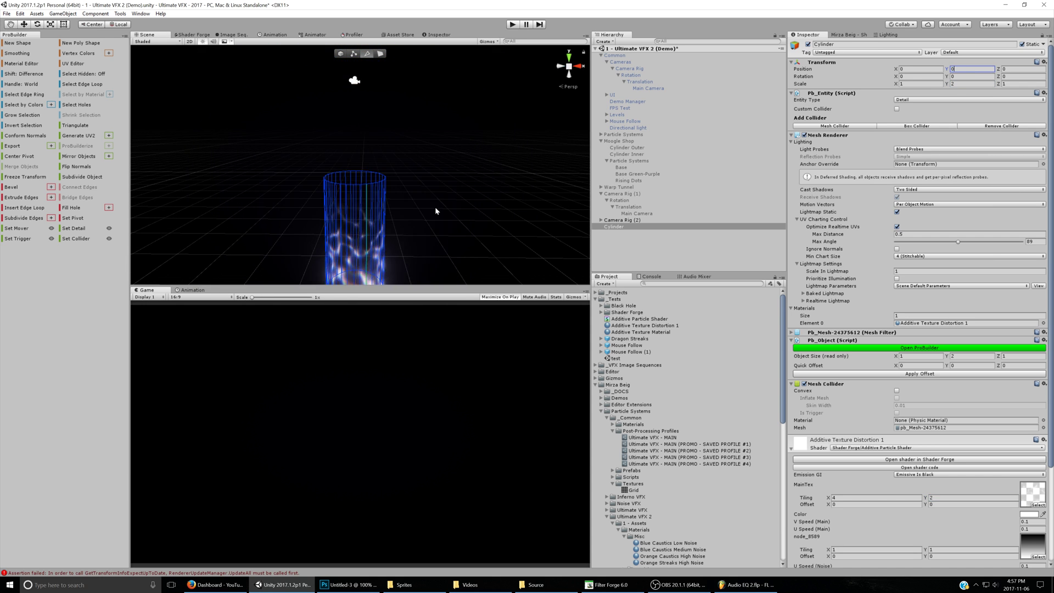
scroll(423, 223, "up", 5)
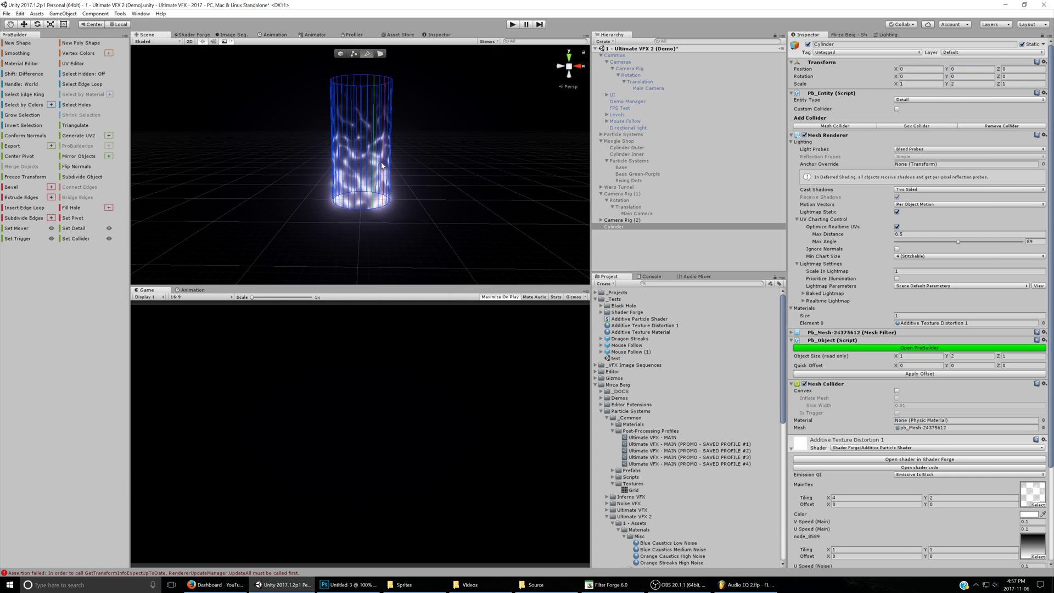
- Change the material's color to light blue and set Noise Amount to about 0.096
left_click(1029, 514)
mouse_move(806, 253)
left_mouse_down()
mouse_move(832, 237)
mouse_move(824, 268)
mouse_move(800, 239)
left_mouse_up()
left_click(614, 3)
scroll(920, 330, "down", 3)
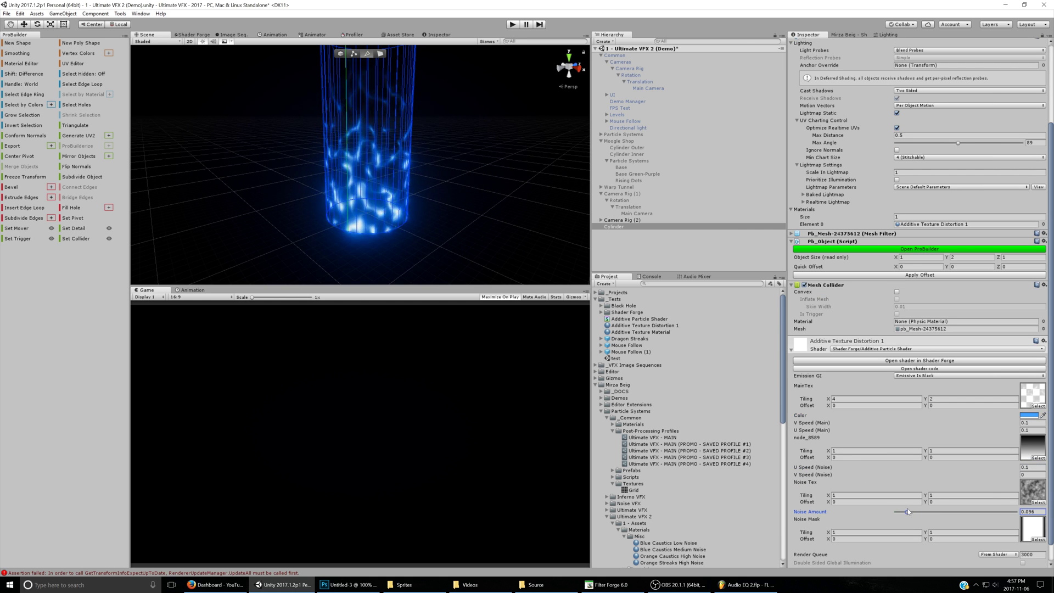
- Create an empty object named Warp Tunnel with a reset transform and make the cylinder its child
left_click_drag(477, 253, 586, 223, "alt")
left_click(618, 236)
right_click(618, 236)
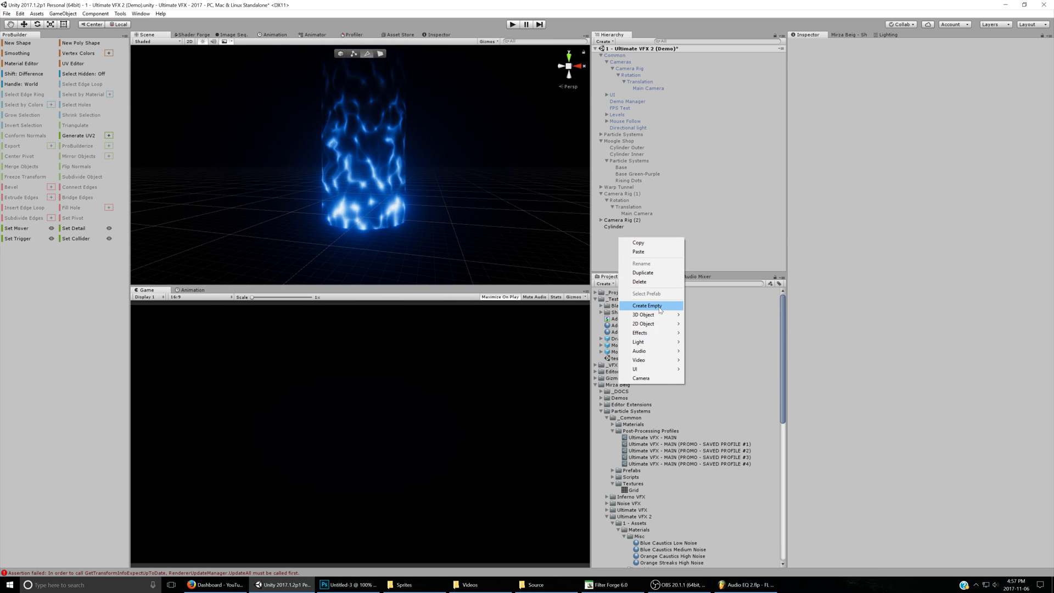
left_click(626, 305)
left_click(1049, 62)
left_click(981, 70)
type("Warp Tunnel")
key("Return")
left_click_drag(614, 226, 663, 233)
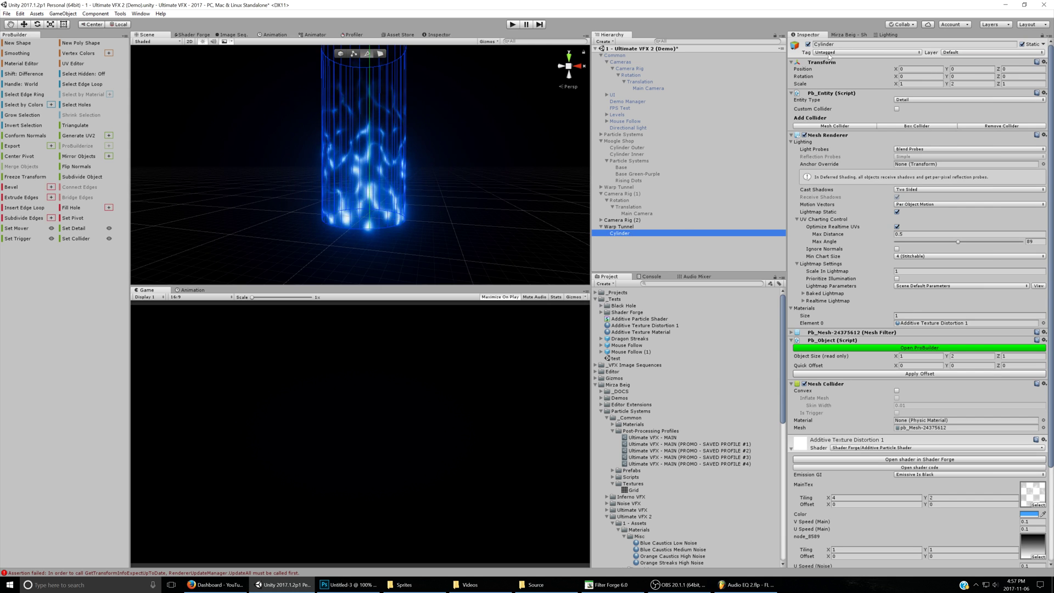
- Rename the cylinder inside Warp Tunnel as Small Cylinder Outer
left_click(889, 44)
key("End")
type("Inner")
key("Return")
key("BackSpace")
key("BackSpace")
key("BackSpace")
key("BackSpace")
key("BackSpace")
type("Outer")
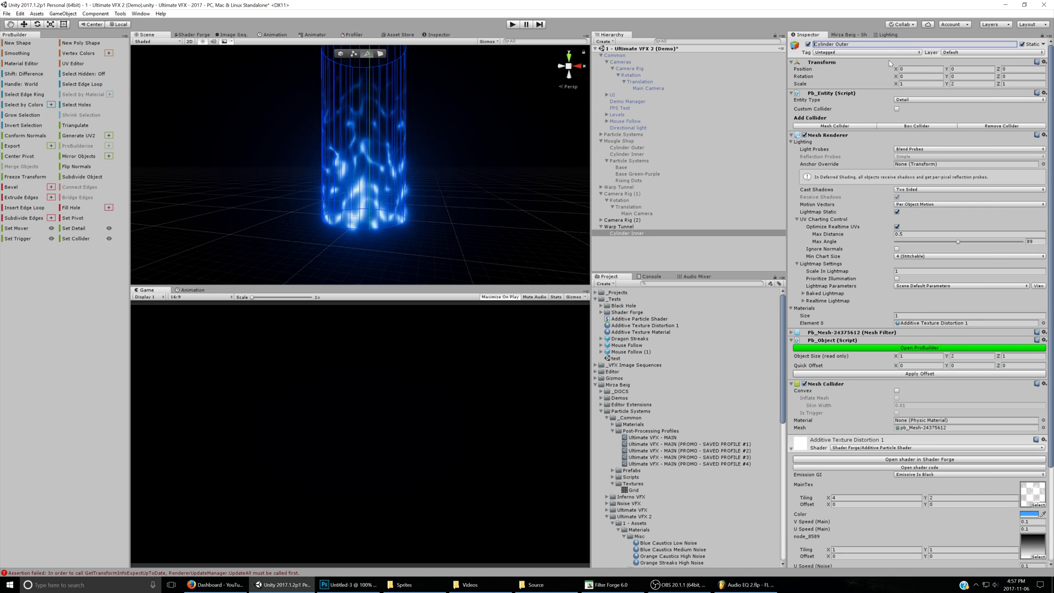
key("Home")
type("Small")
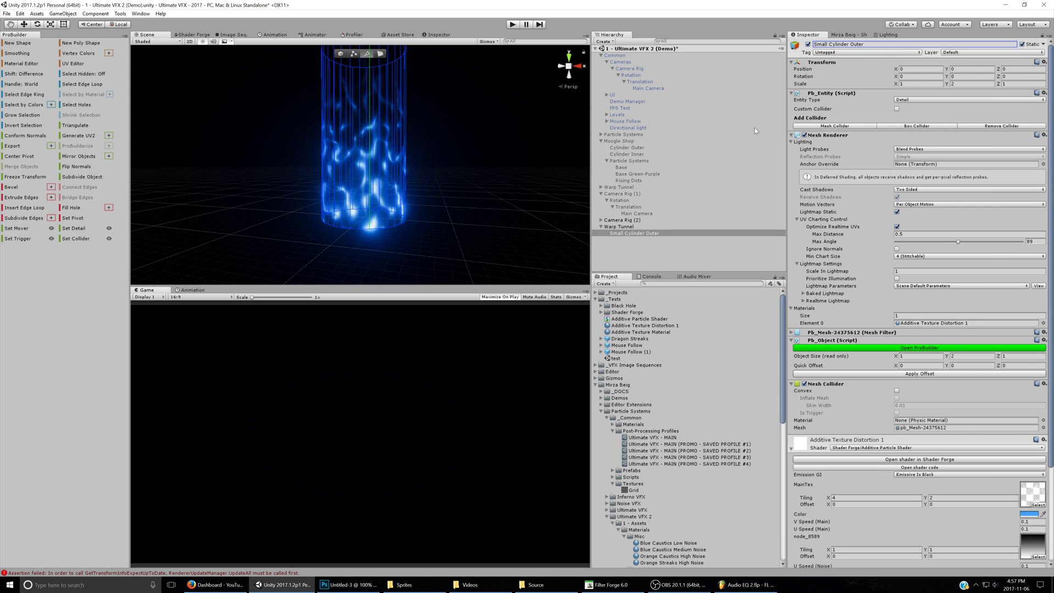
- Duplicate Small Cylinder Outer and flip the copy's normals
left_click(662, 234)
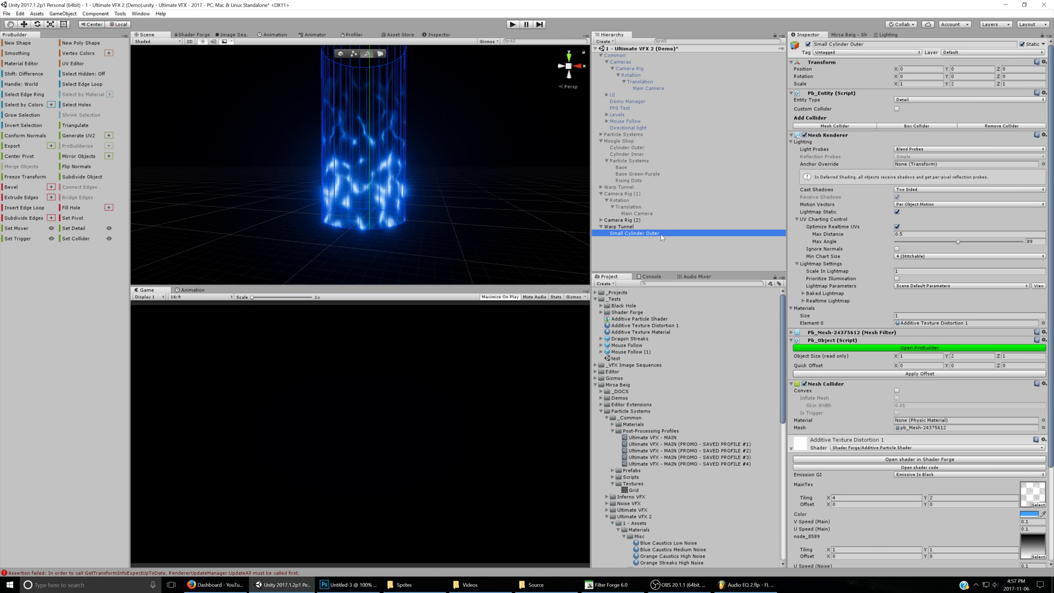
key("ctrl+d")
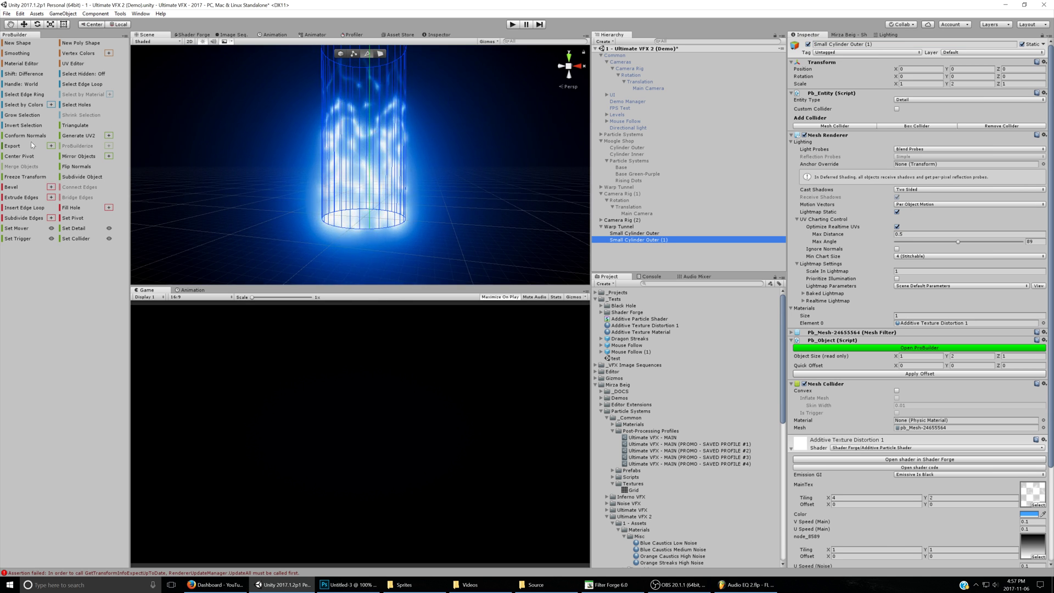
left_click(70, 167)
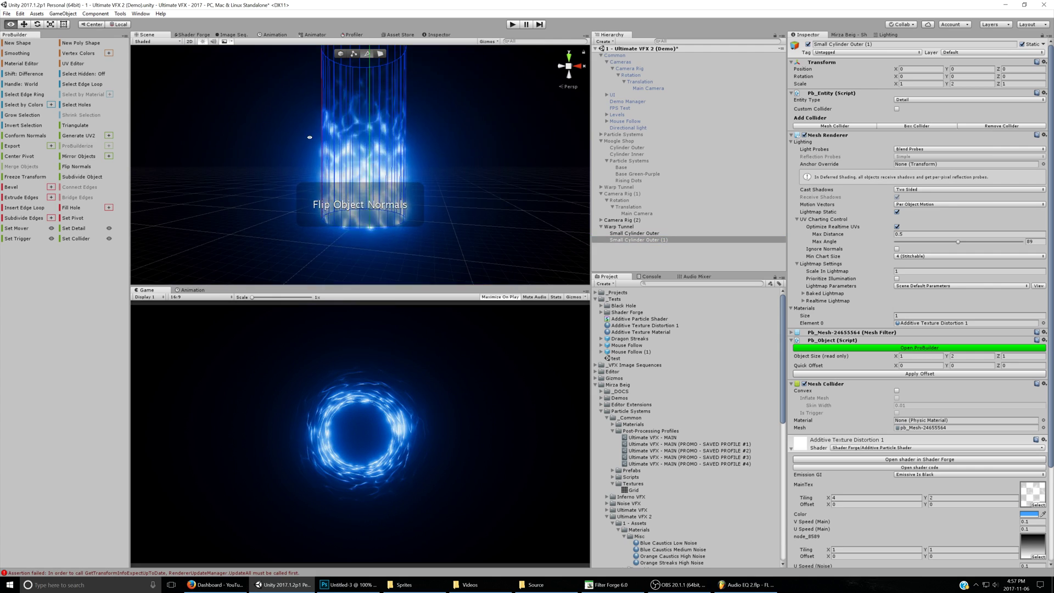
left_click_drag(308, 136, 293, 321, "alt")
scroll(383, 189, "up", 5)
middle_click_drag(384, 189, 389, 193)
left_click_drag(389, 192, 391, 174, "alt")
- Rename the flipped cylinder copy as Small Cylinder Inner
left_click(853, 44)
left_click_drag(858, 45, 881, 46)
type("Inner")
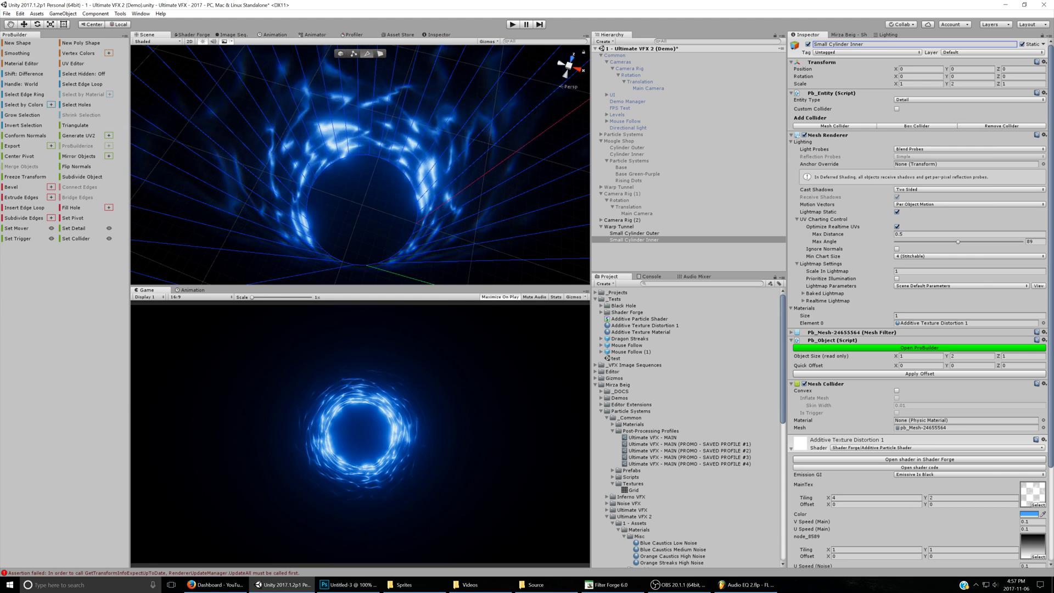
left_click_drag(442, 152, 401, 123, "alt")
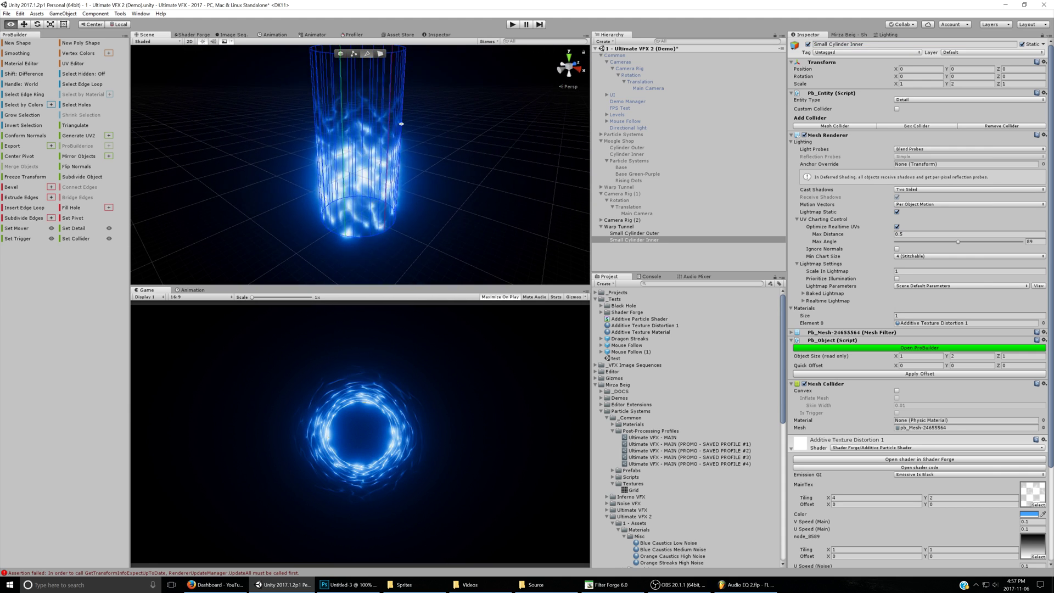
left_click(635, 233)
key("ctrl+d")
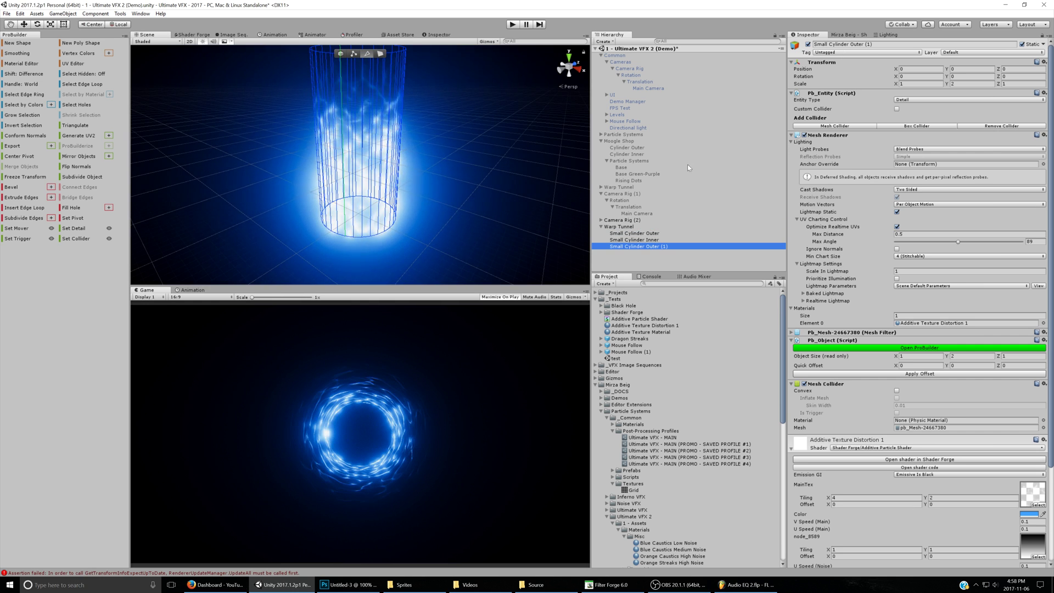
key("ctrl+z")
- Duplicate Small Cylinder Inner and rename the copy as Large Cylinder Inner
left_click(649, 242)
key("ctrl+d")
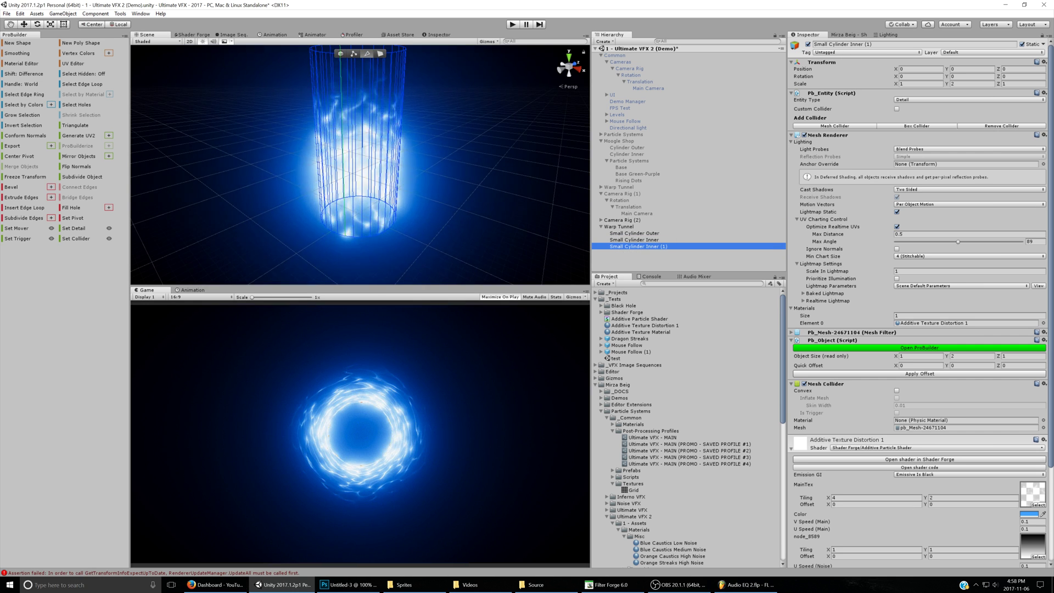
type("Large")
left_click(874, 44)
key("BackSpace")
key("BackSpace")
key("BackSpace")
key("BackSpace")
key("Return")
- Duplicate Large Cylinder Inner and rename the copy as Large Cylinder Inner 2
left_click(638, 246)
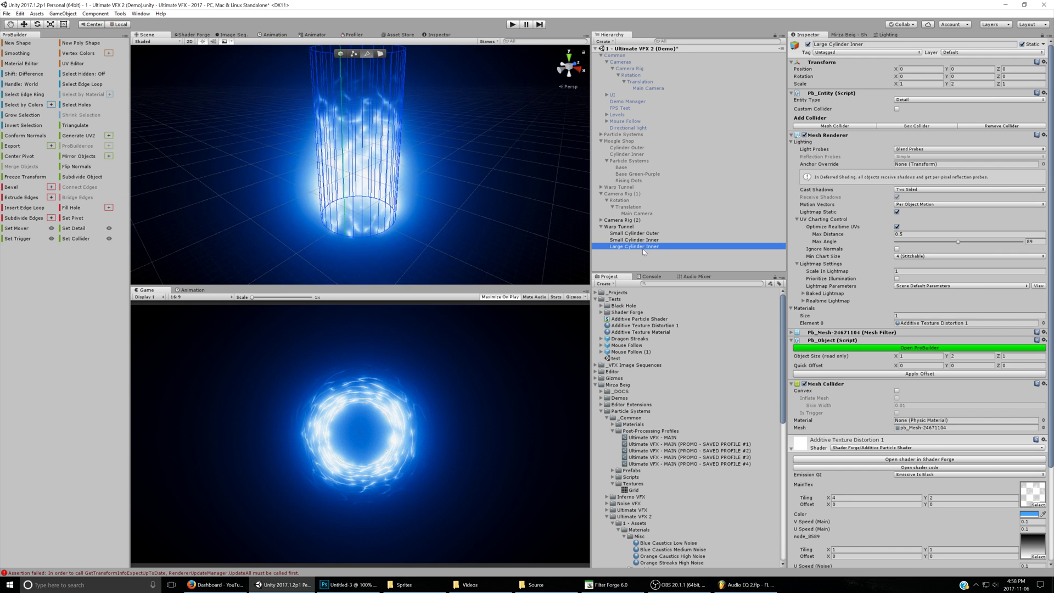
key("ctrl+d")
left_click(884, 44)
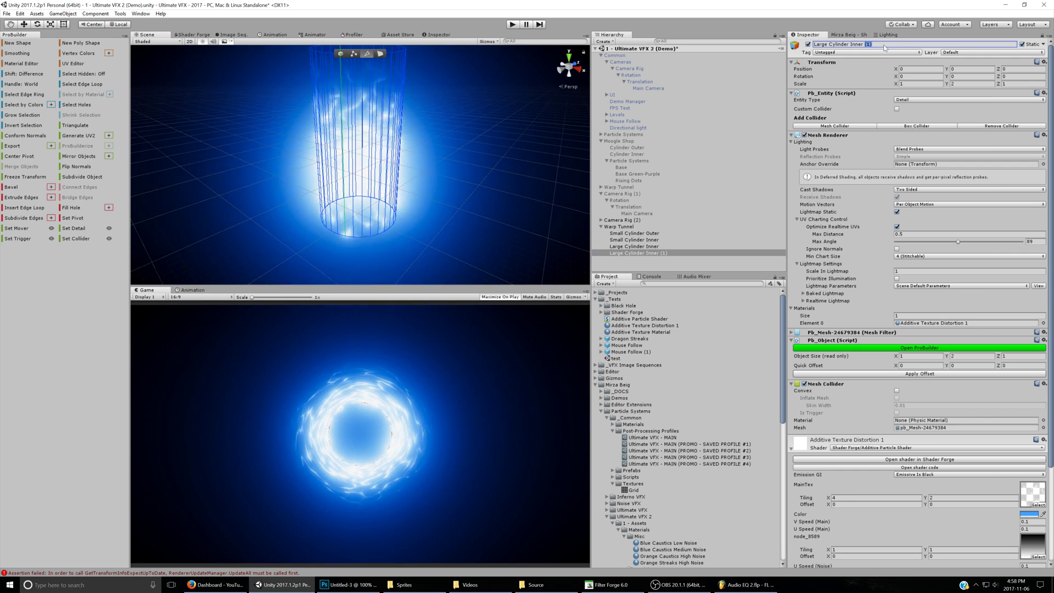
key("End")
key("BackSpace")
key("BackSpace")
key("BackSpace")
type("2")
key("Return")
- Set the Y scale of both Large Cylinder Inner and Large Cylinder Inner 2 to 4
scroll(457, 181, "down", 3)
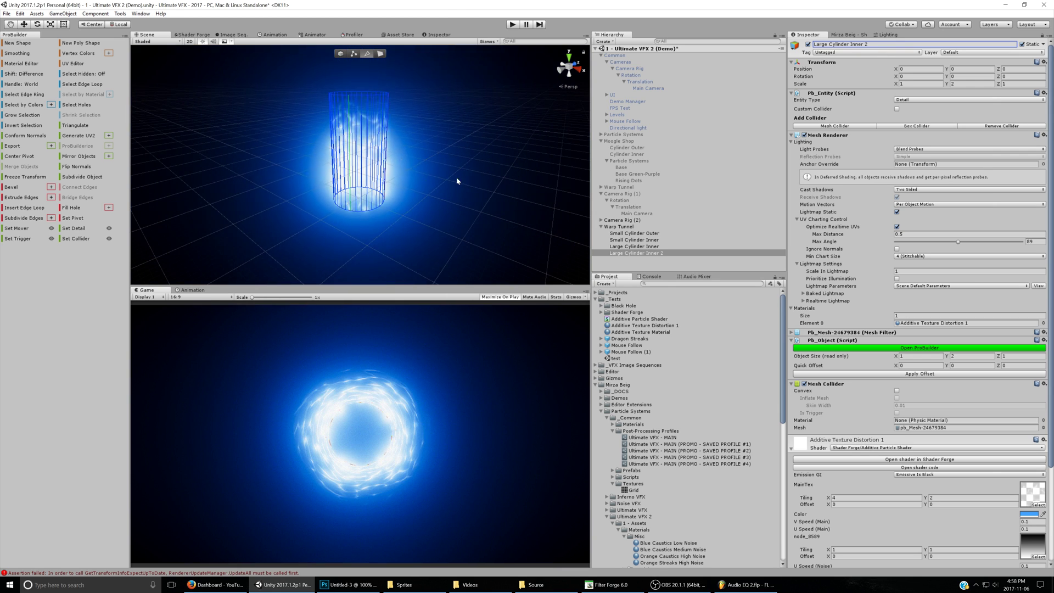
left_click(645, 247)
left_click(972, 83)
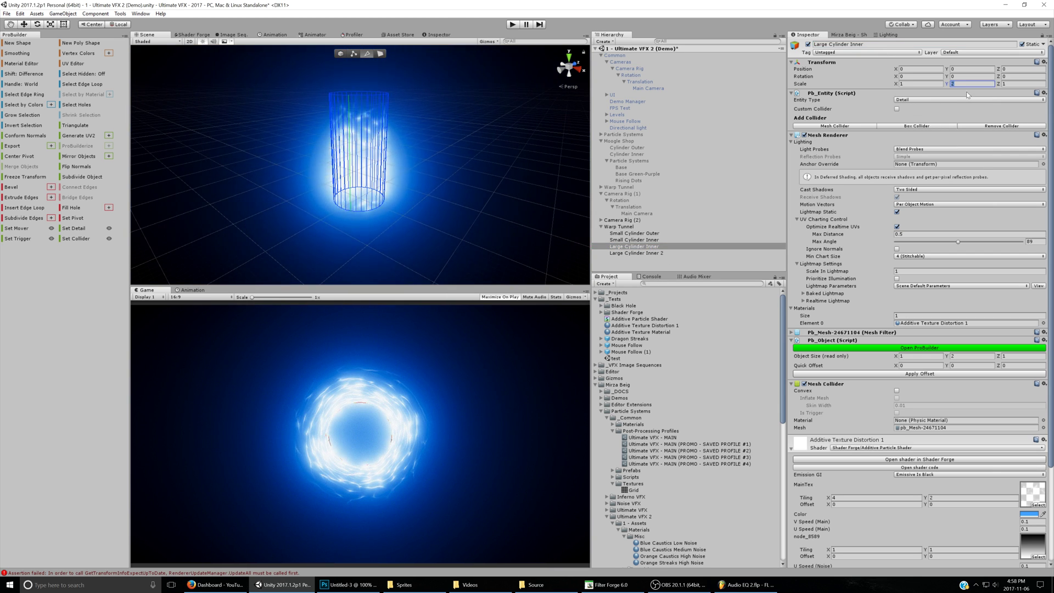
type("4")
left_click(654, 254)
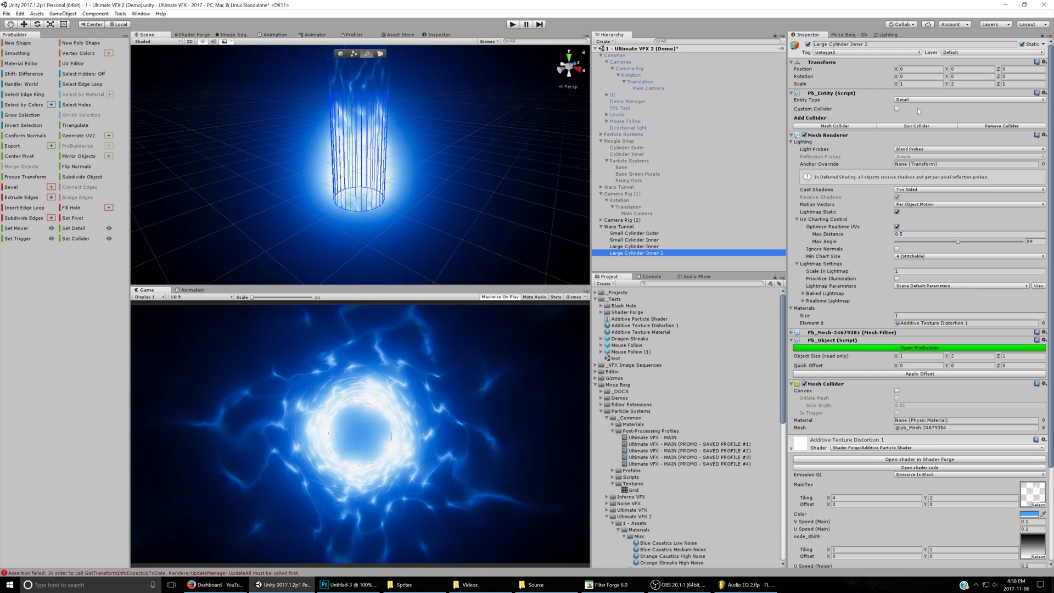
scroll(459, 190, "up", 1)
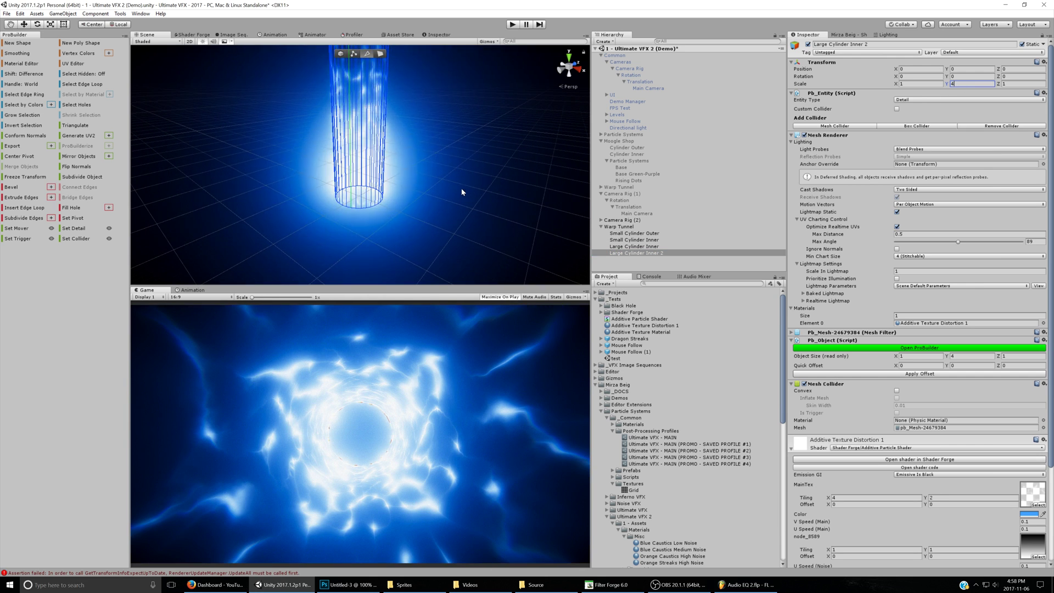
left_click(636, 233, "shift")
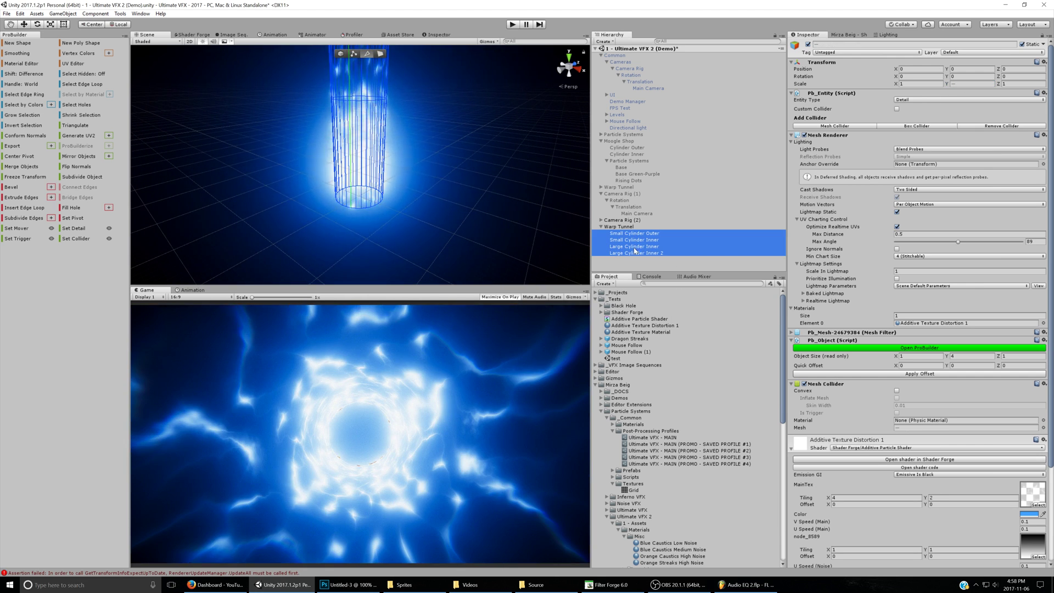
left_click_drag(485, 123, 461, 281, "alt")
scroll(395, 239, "up", 8, "alt")
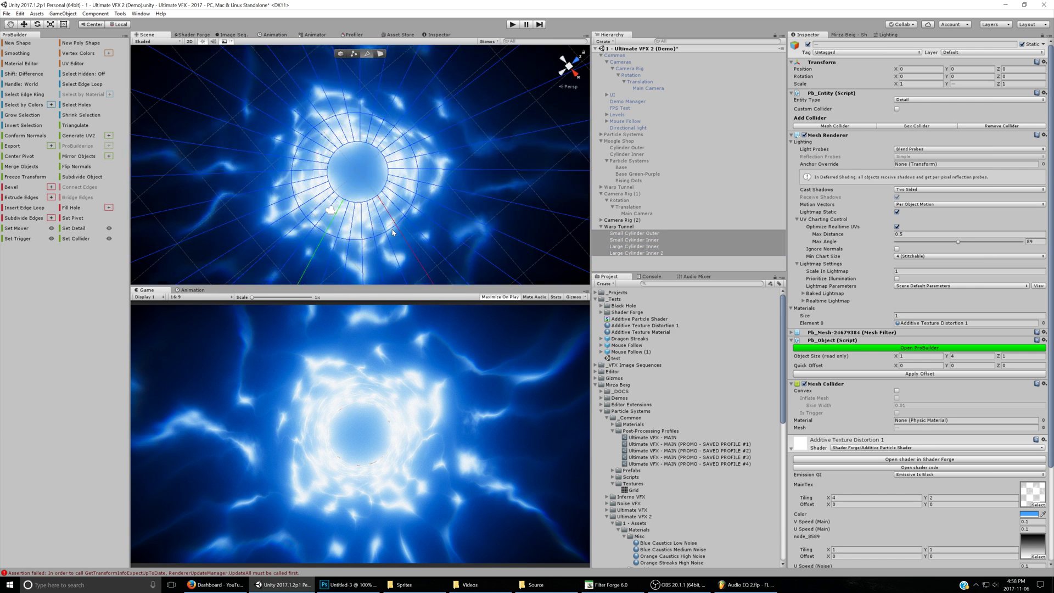
mouse_move(418, 236)
left_mouse_down("alt")
mouse_move(406, 193)
mouse_move(393, 206)
mouse_move(405, 220)
left_mouse_up("alt")
left_click(644, 254)
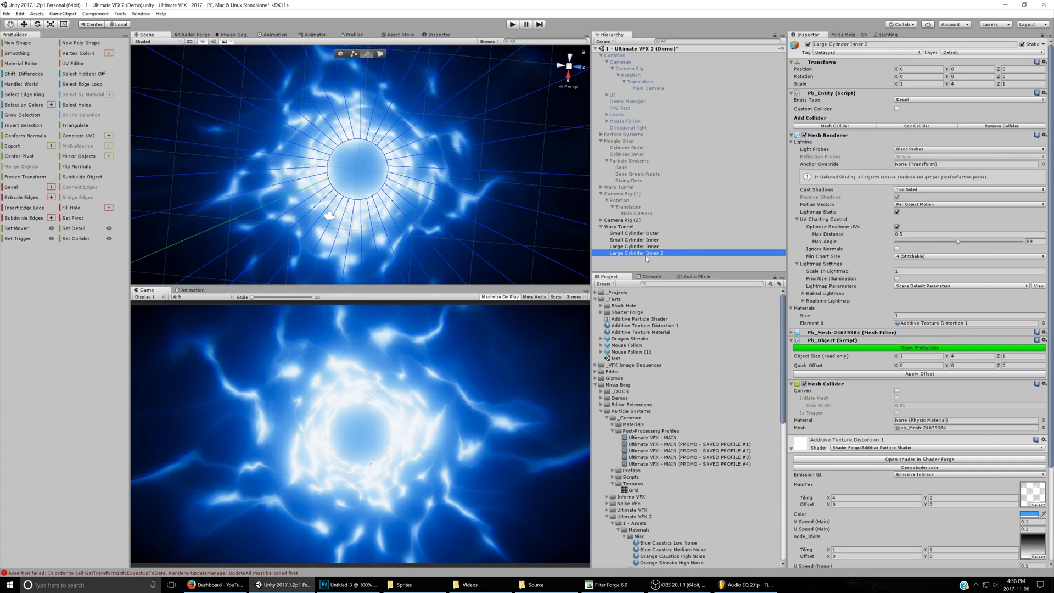
scroll(983, 434, "down", 3)
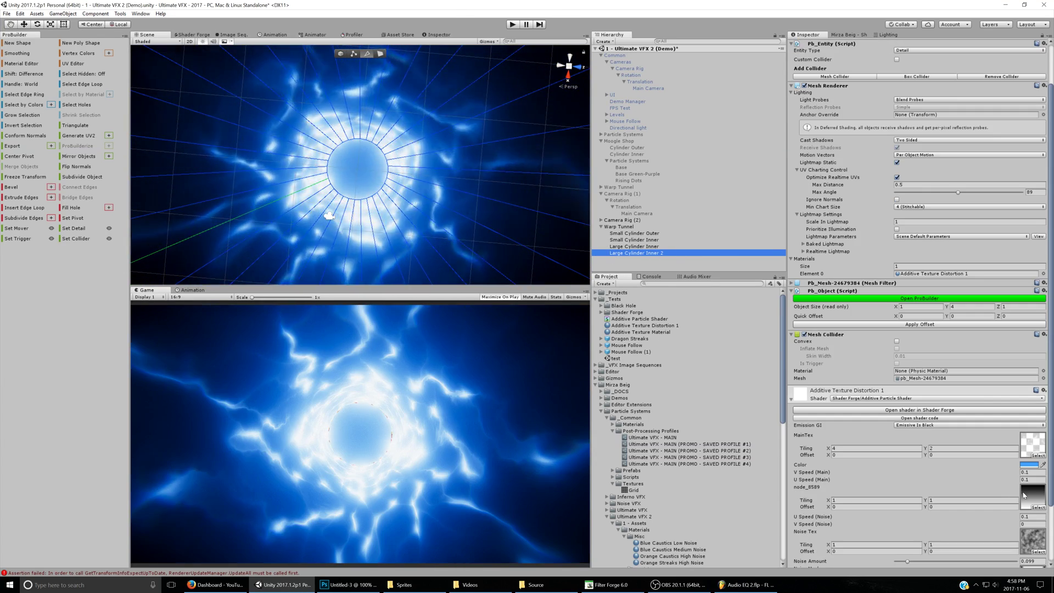
left_click(1030, 465)
left_click_drag(825, 267, 824, 300)
left_click(727, 4)
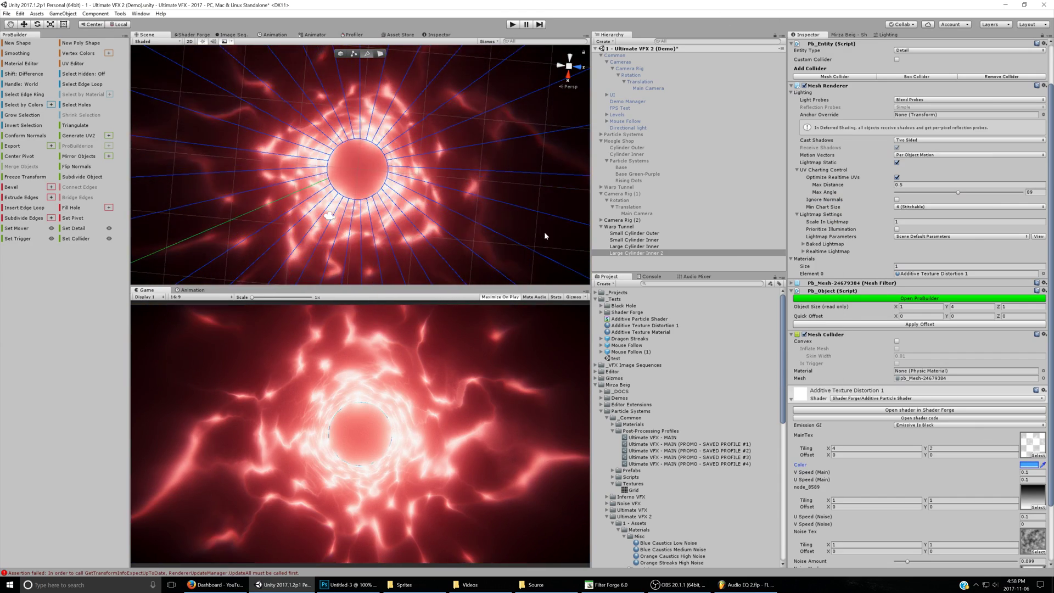
key("ctrl+z")
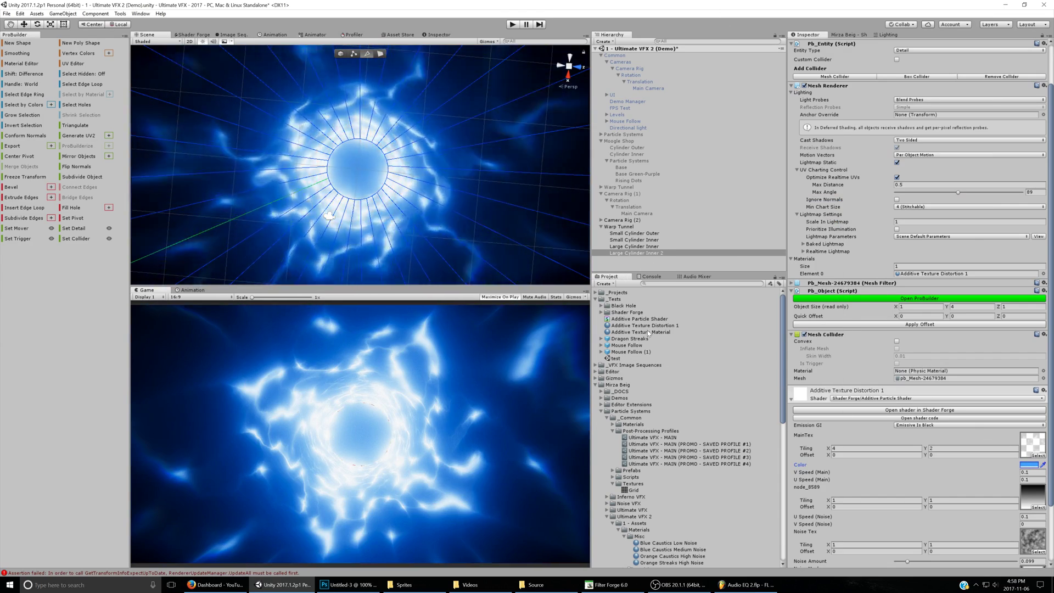
- Duplicate the Additive Texture Distortion 1 material and change the copy's color to a saturated orange
left_click(695, 326)
key("ctrl+d")
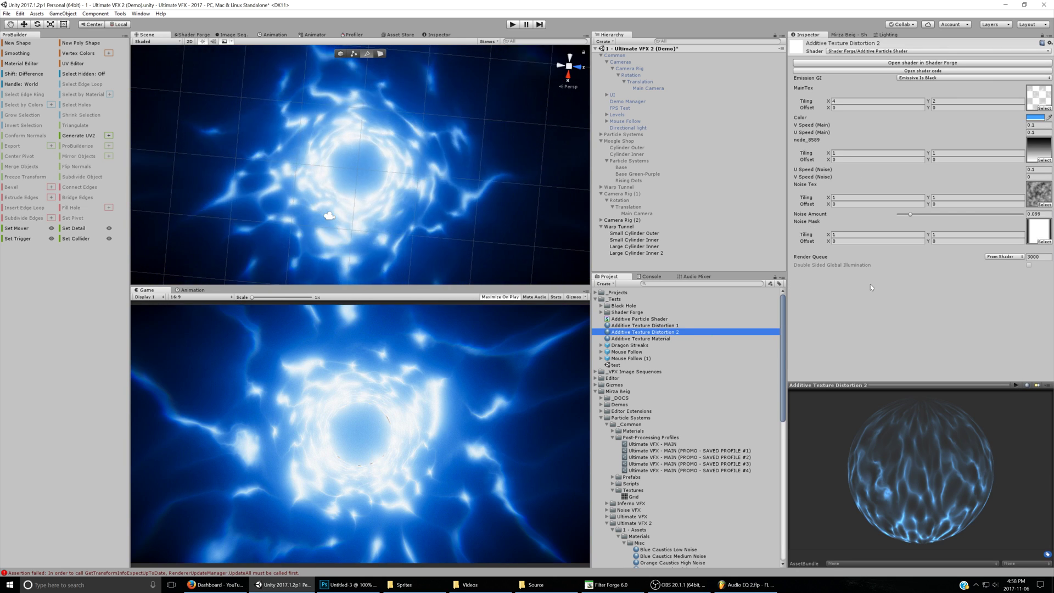
left_click(1036, 119)
left_click(825, 299)
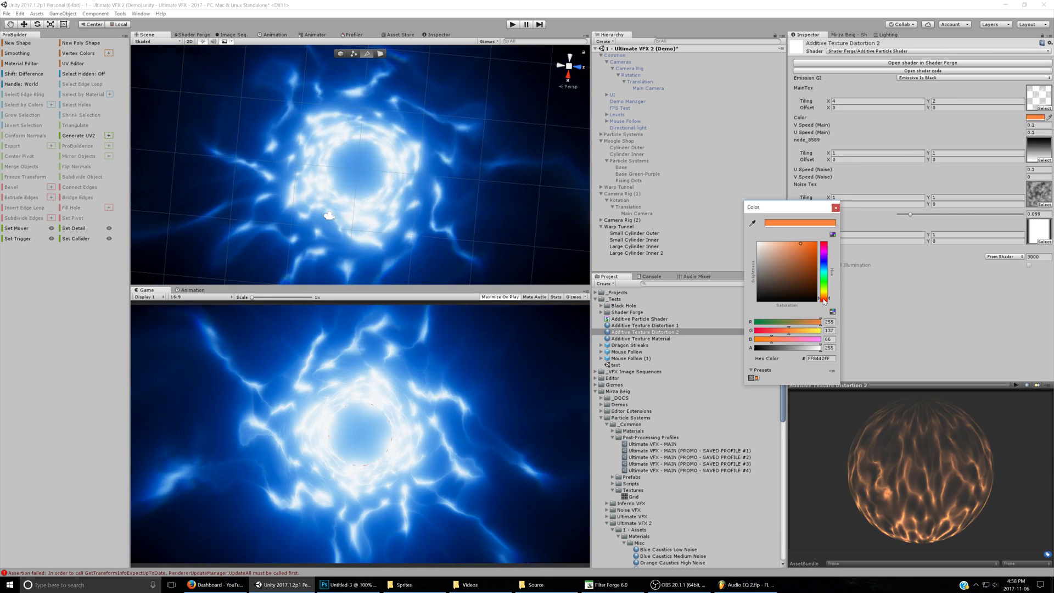
left_click(810, 242)
left_click(836, 207)
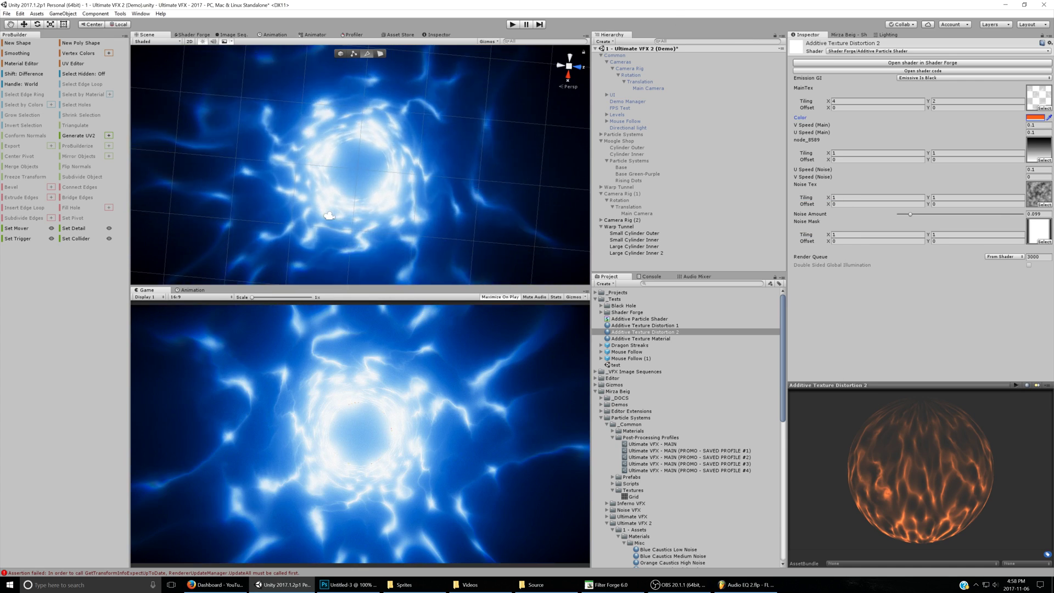
- Add Additive Texture Distortion 2 to the ProBuilder material palette and apply it to Large Cylinder Inner 2 and Large Cylinder Inner
left_click(637, 253)
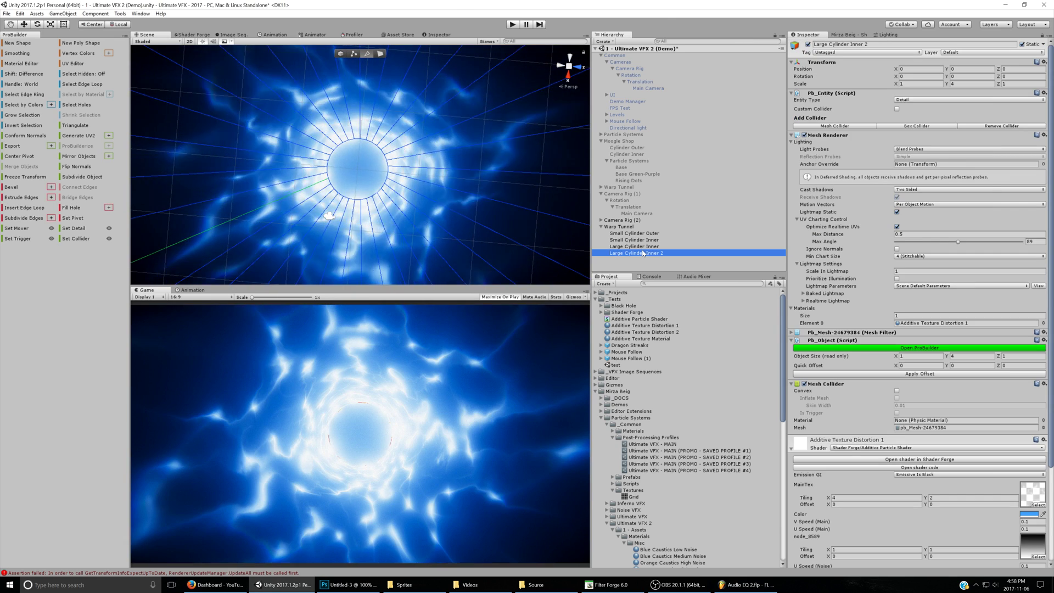
left_click(21, 63)
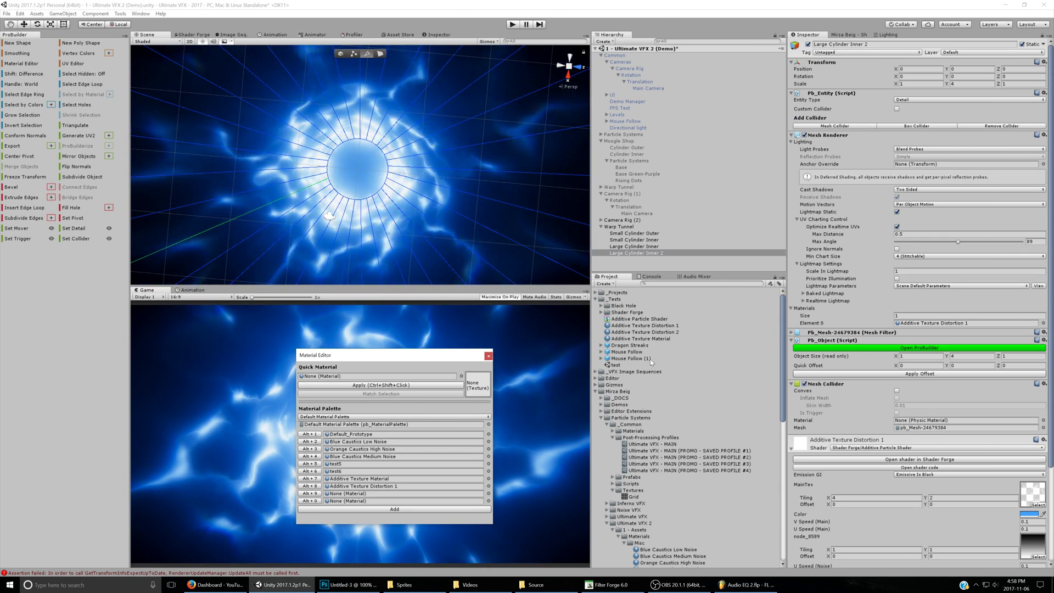
left_click_drag(648, 335, 347, 454)
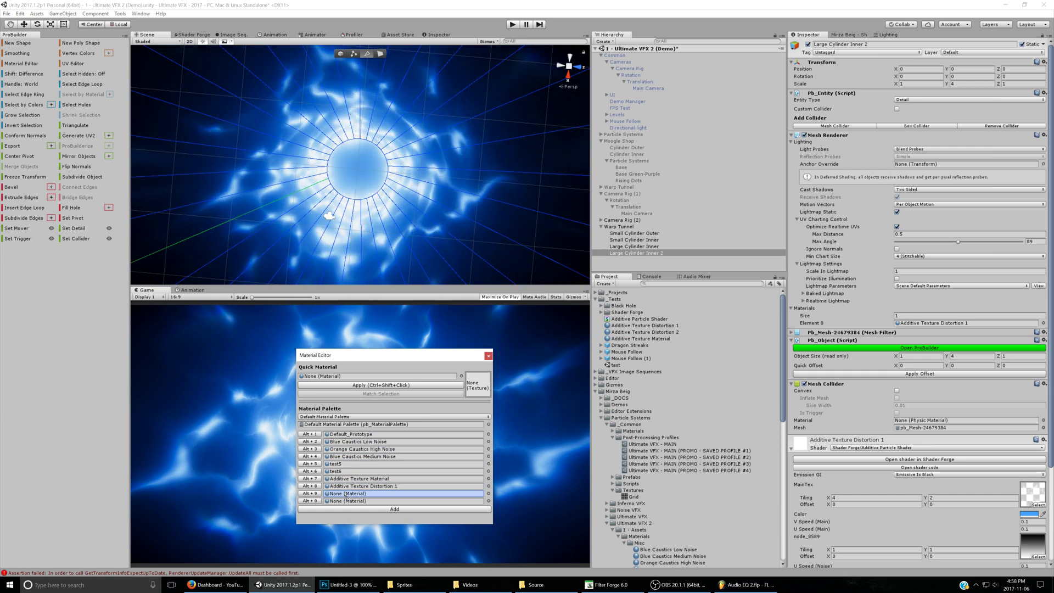
left_click_drag(326, 493, 329, 494)
key("alt+9")
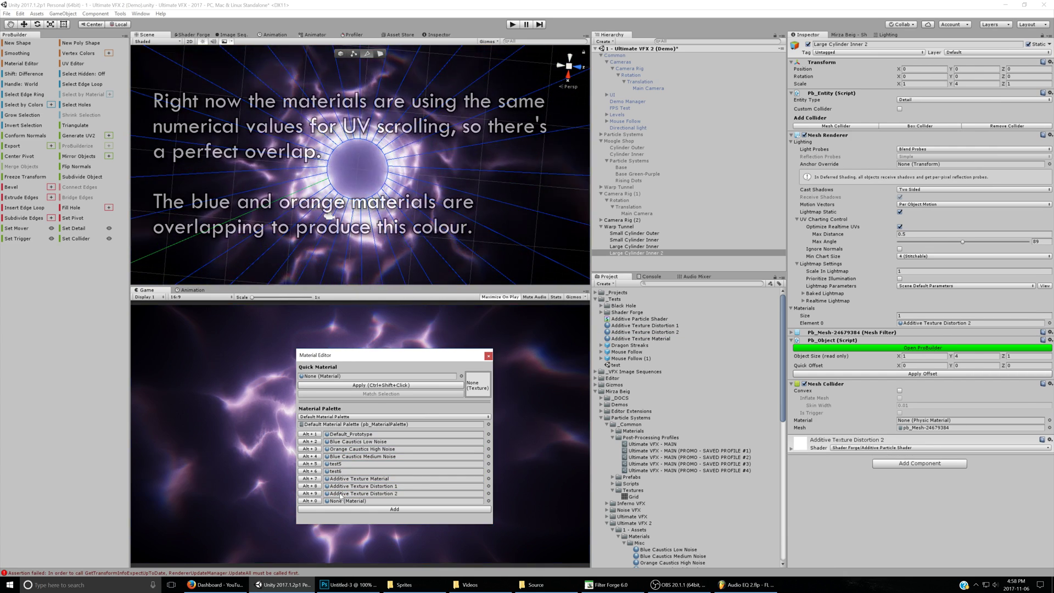
left_click(802, 449)
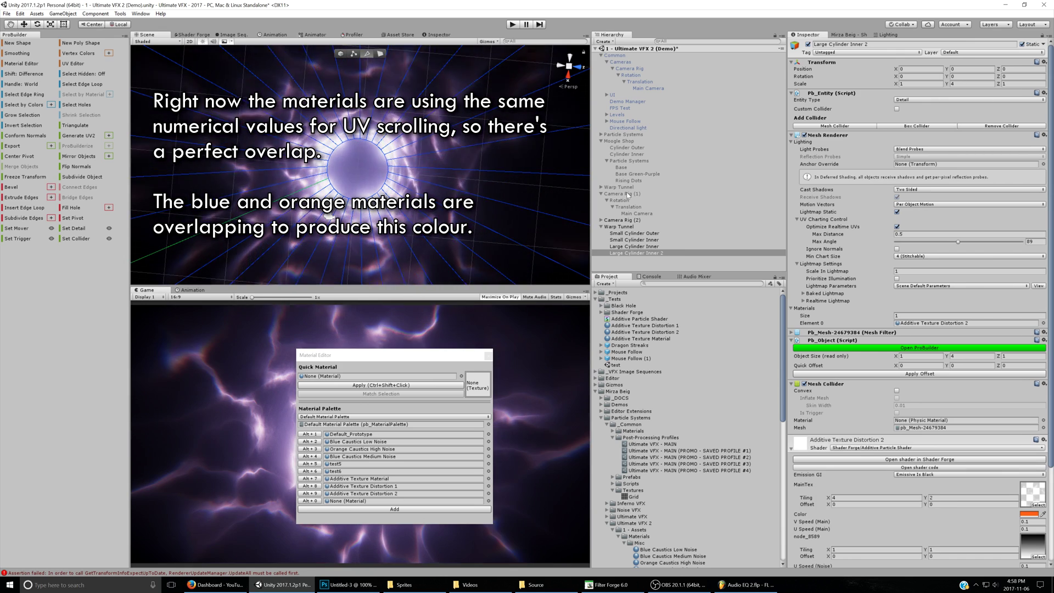
left_click(635, 246)
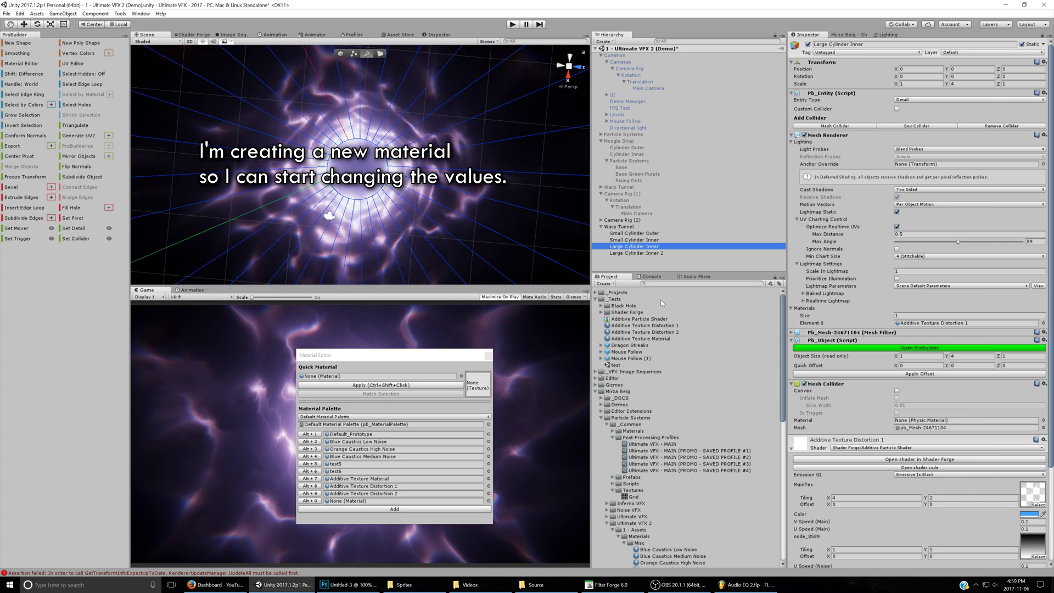
left_click(311, 493)
- Duplicate Additive Texture Distortion 2, add the copy to the material palette and apply it to Large Cylinder Inner 2
left_click(665, 333)
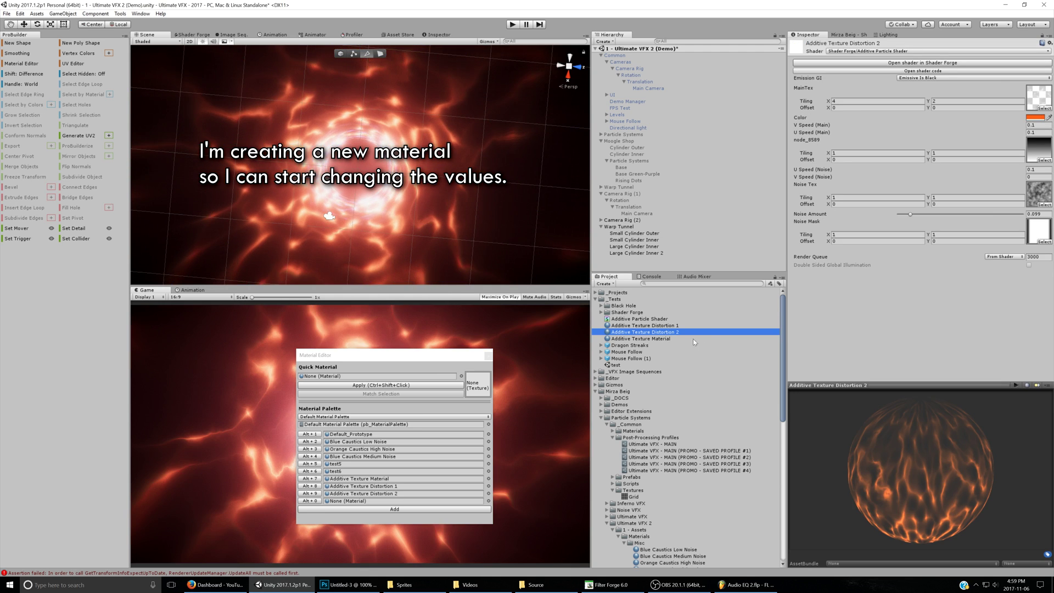
key("ctrl+d")
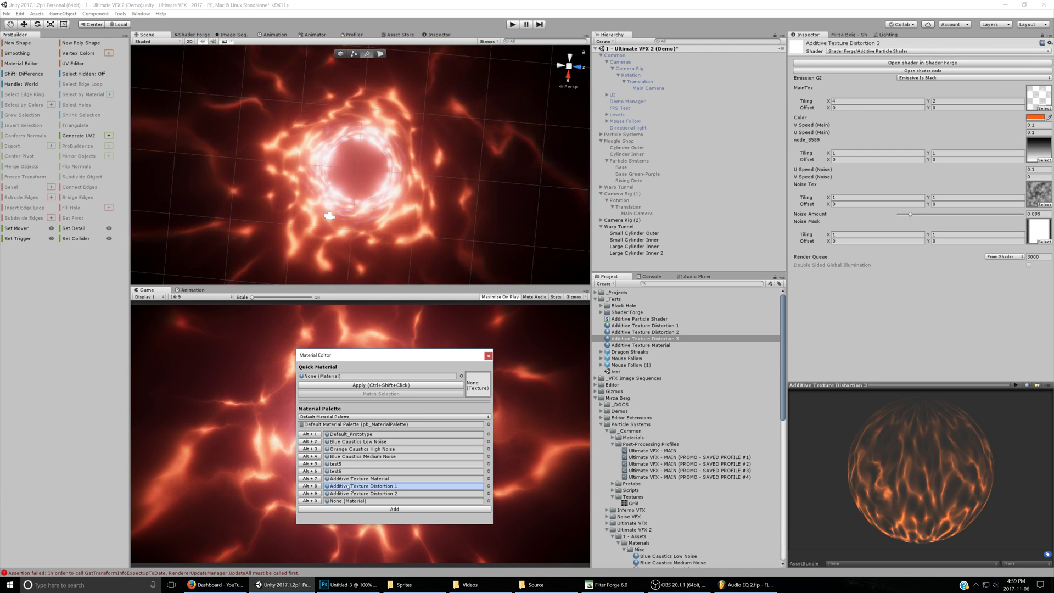
left_click(637, 253)
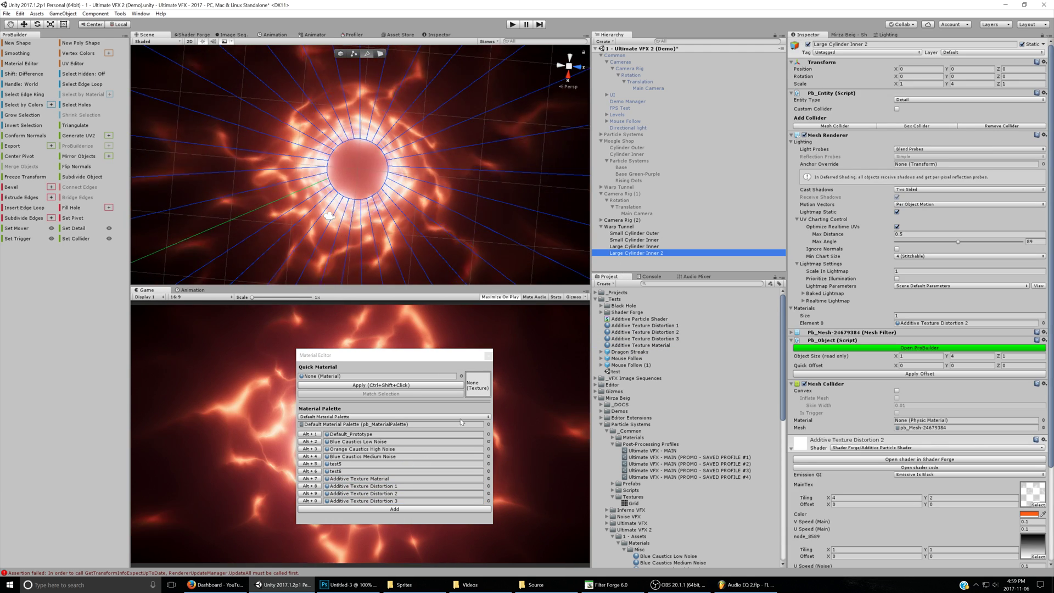
left_click(311, 501)
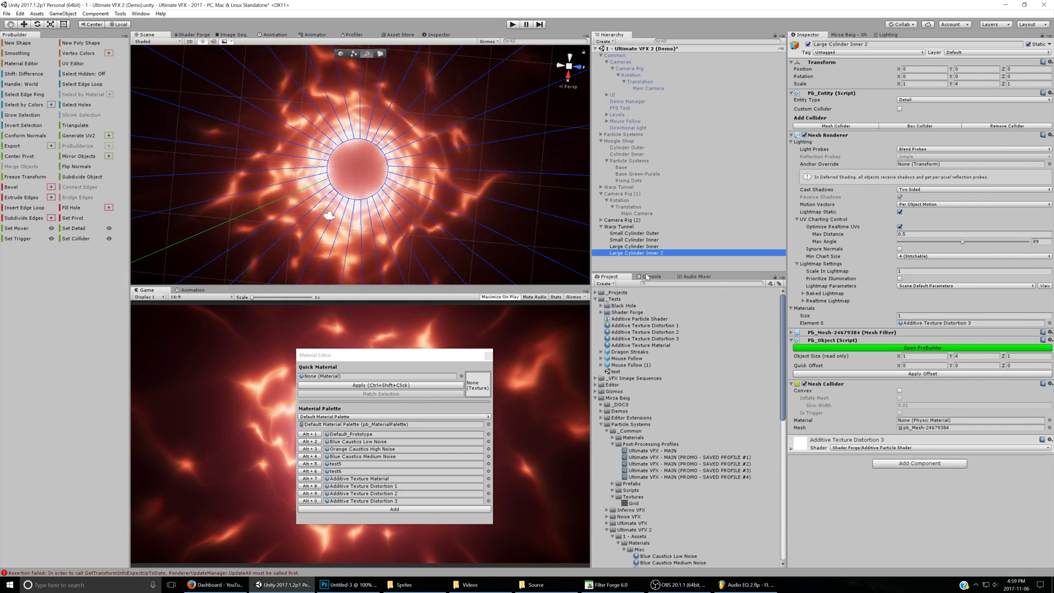
- Close the material editor and set the Y scale of Large Cylinder Inner 2 to 5
left_click(487, 357)
left_click(974, 84)
type("5")
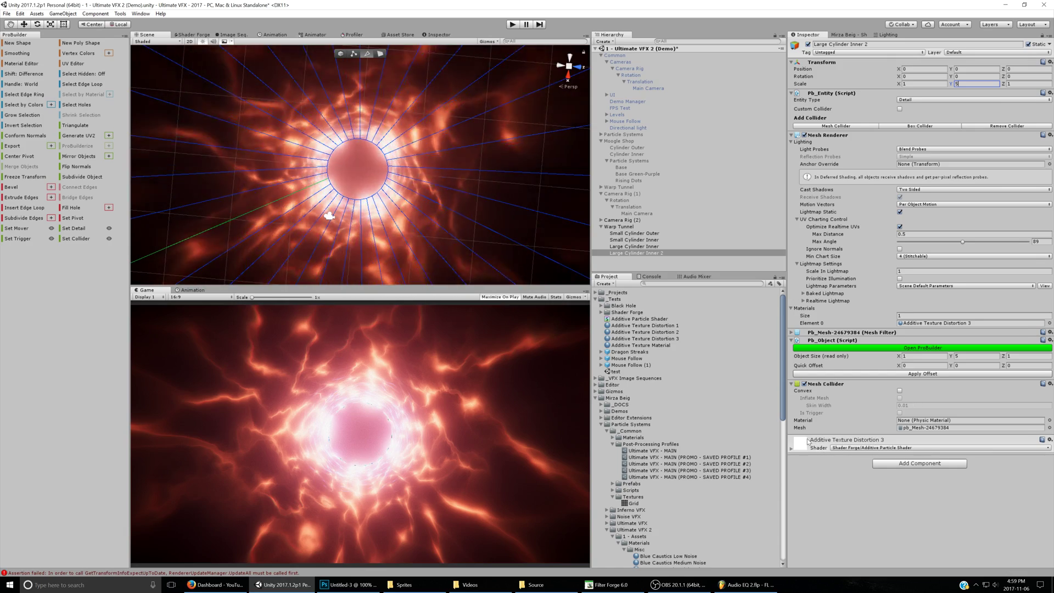
- Change the color of Additive Texture Distortion 3 on Large Cylinder Inner 2 to blue-violet and raise its Noise Amount to 0.307
left_click(808, 441)
scroll(1000, 456, "down", 3)
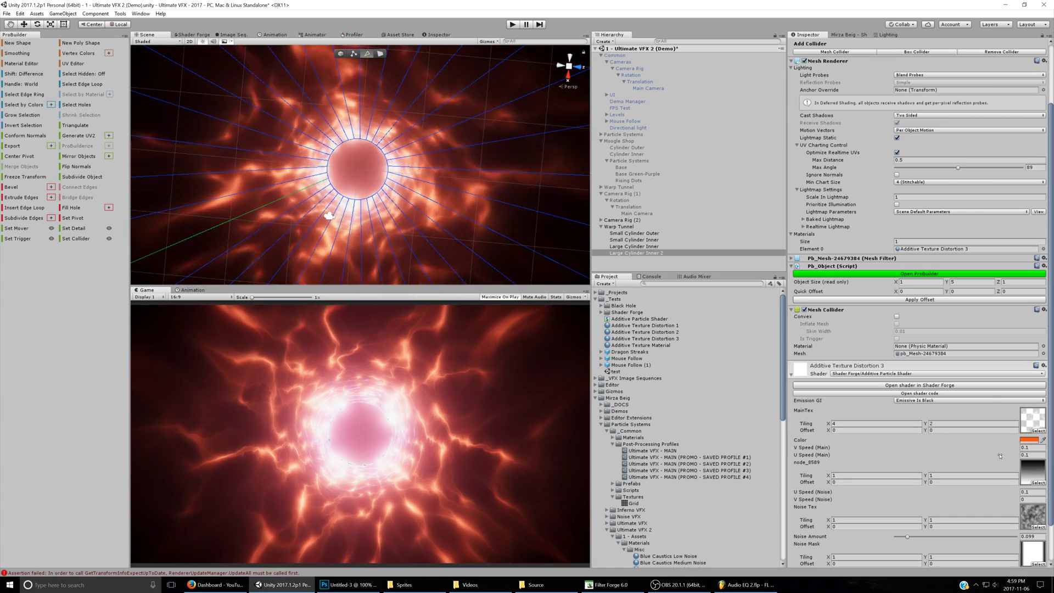
left_click(643, 234)
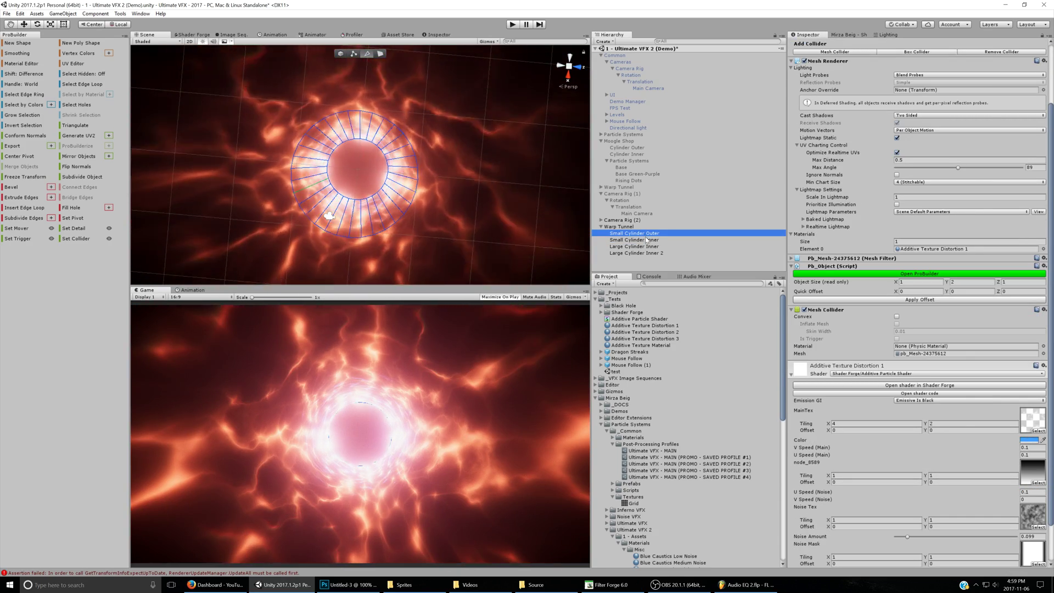
left_click(647, 239)
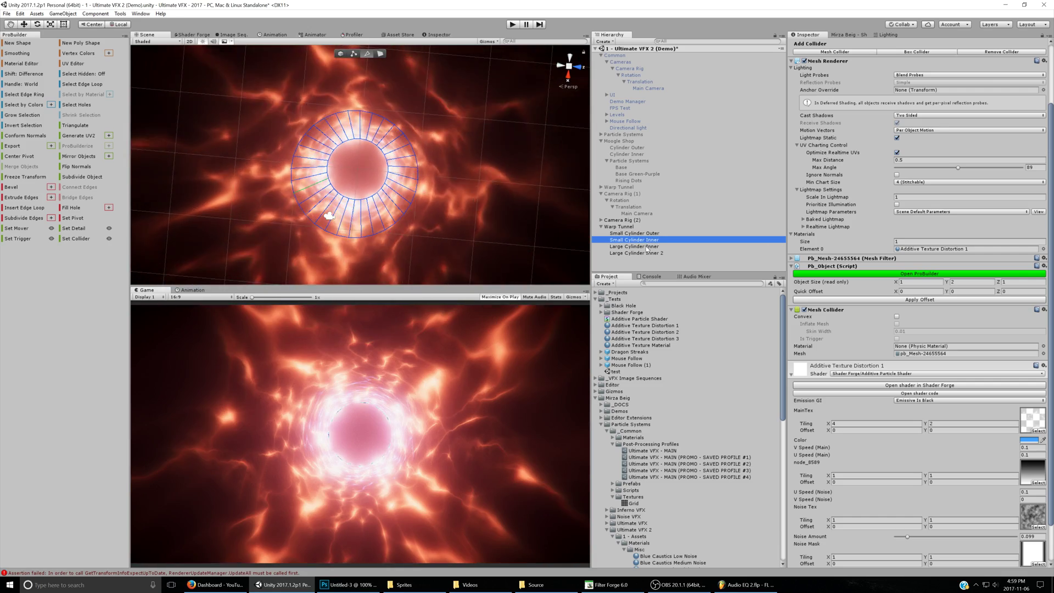
left_click(647, 247)
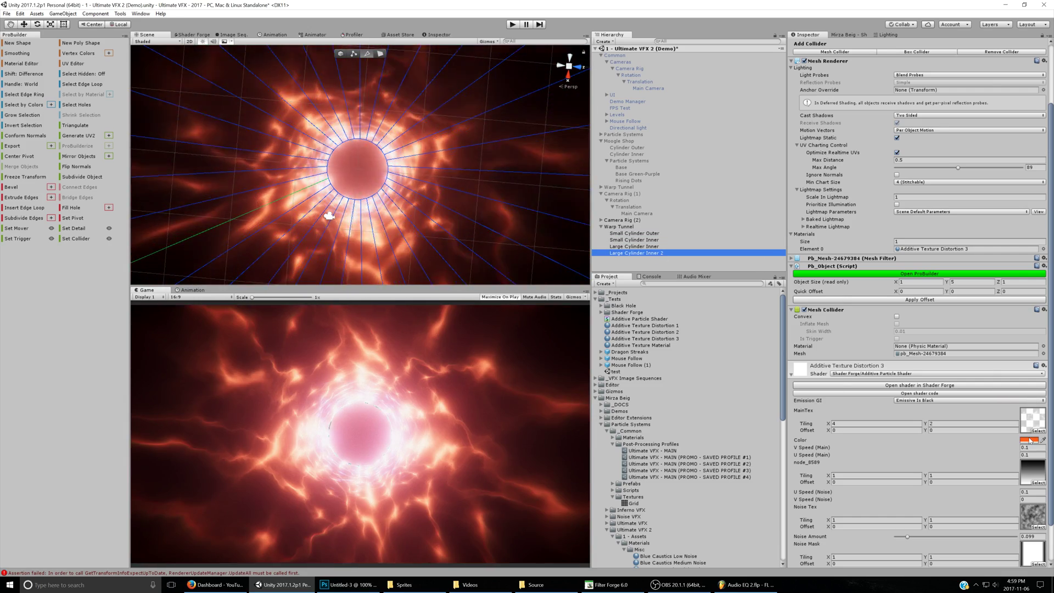
left_click(1031, 440)
left_click_drag(823, 254, 823, 258)
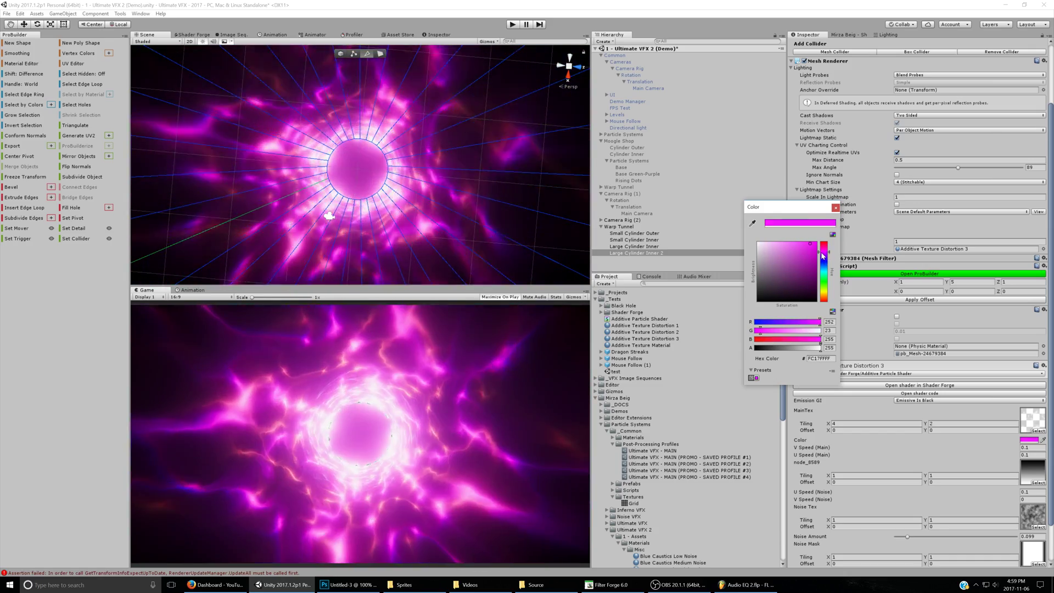
left_click_drag(823, 256, 823, 263)
left_click(836, 208)
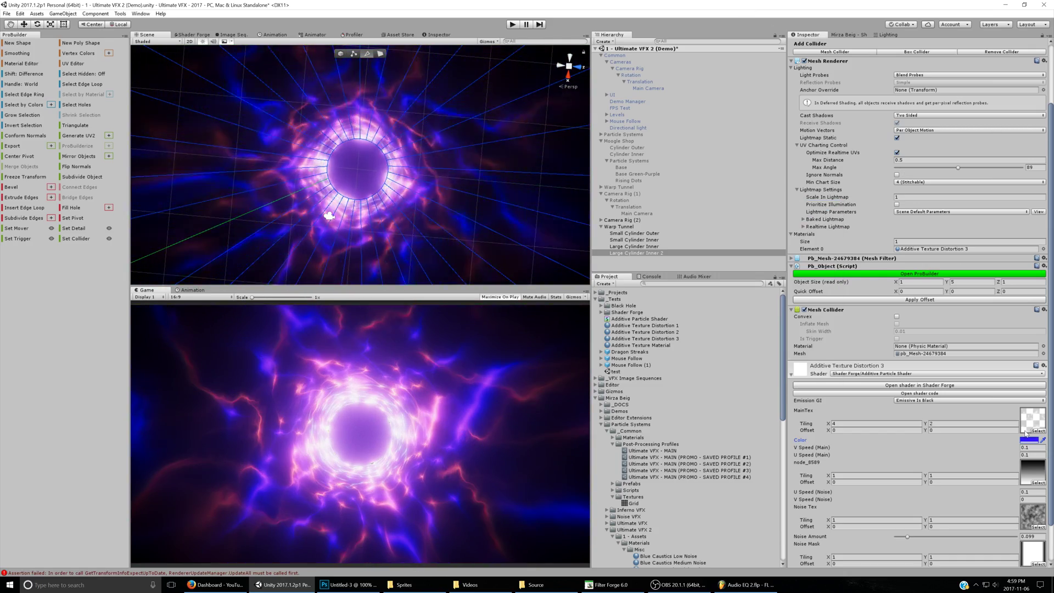
left_click_drag(908, 537, 933, 537)
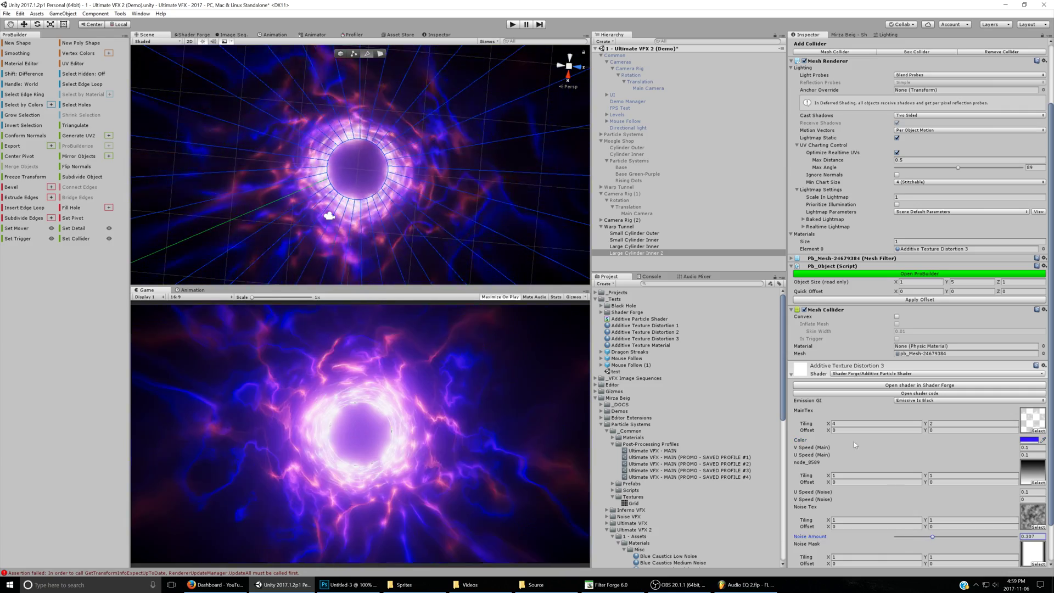
- On Large Cylinder Inner's Additive Texture Distortion 2 material, set V Speed (Noise) to 0.33 and U Speed (Main) to 0.29
left_click(647, 247)
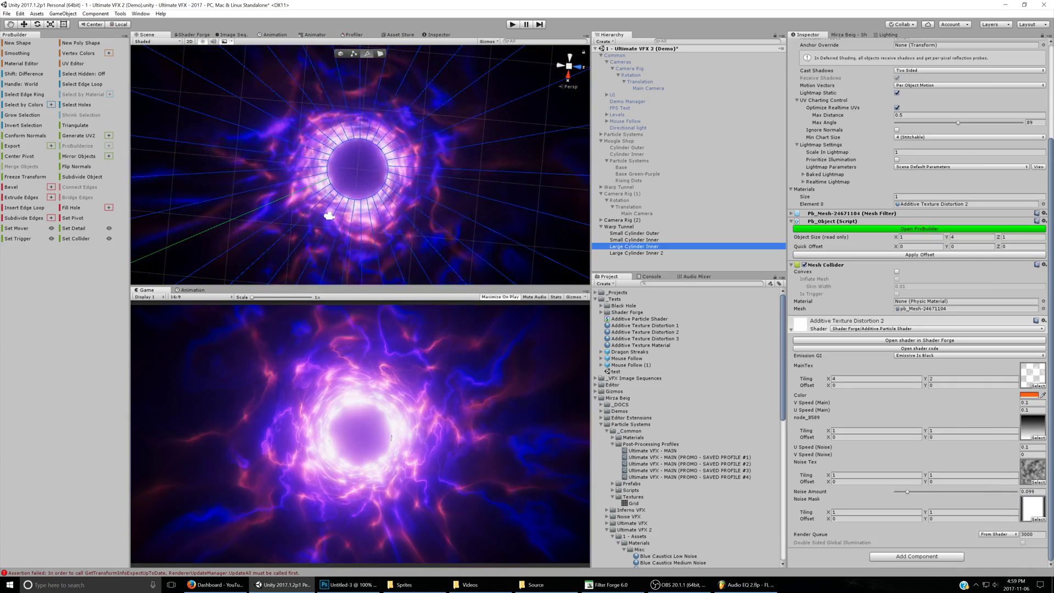
left_click_drag(1003, 455, 1010, 454)
left_click_drag(1016, 409, 1020, 409)
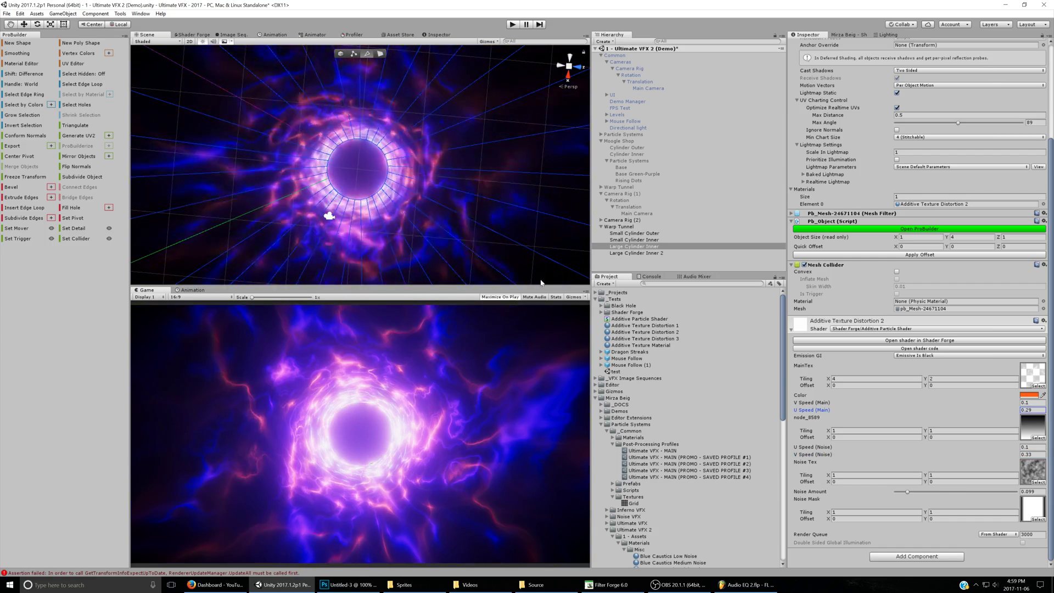
- Clear the selection and examine the glowing tunnel cylinders from the side in the scene
left_click_drag(462, 226, 498, 56, "alt")
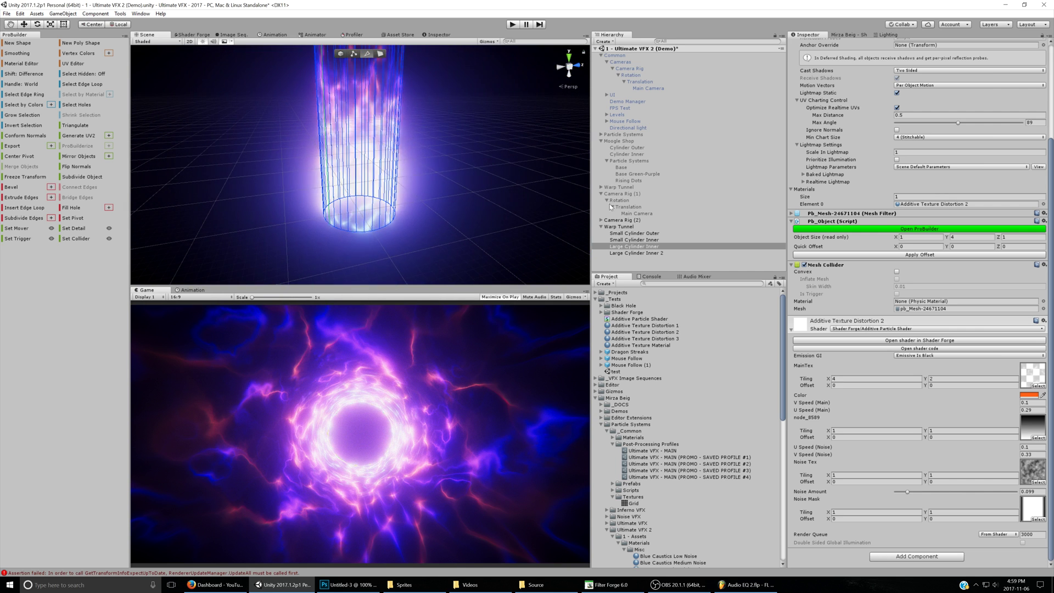
left_click(621, 265)
left_click_drag(443, 196, 517, 148, "alt")
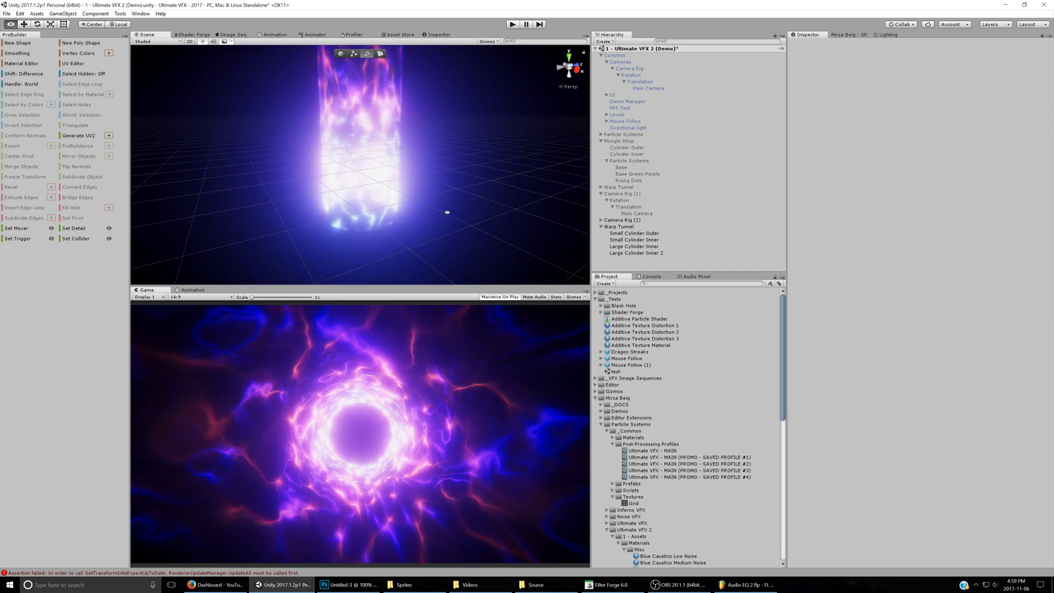
- Deactivate the new Warp Tunnel with the nested additive cylinders and activate the original Warp Tunnel in its place
left_click_drag(383, 271, 384, 390, "alt")
left_click_drag(392, 215, 392, 221, "alt")
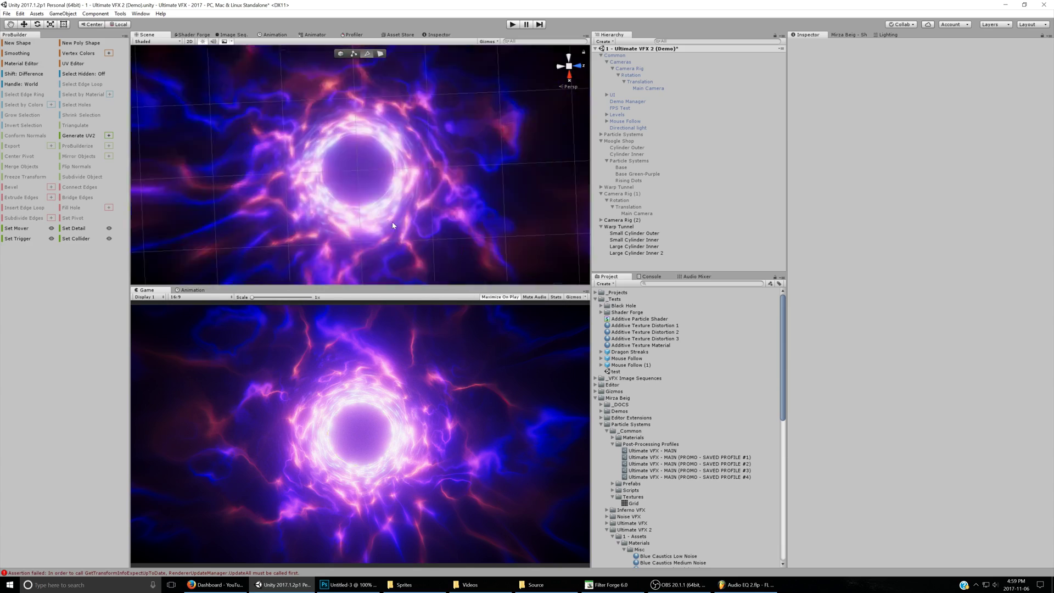
scroll(392, 221, "up", 3)
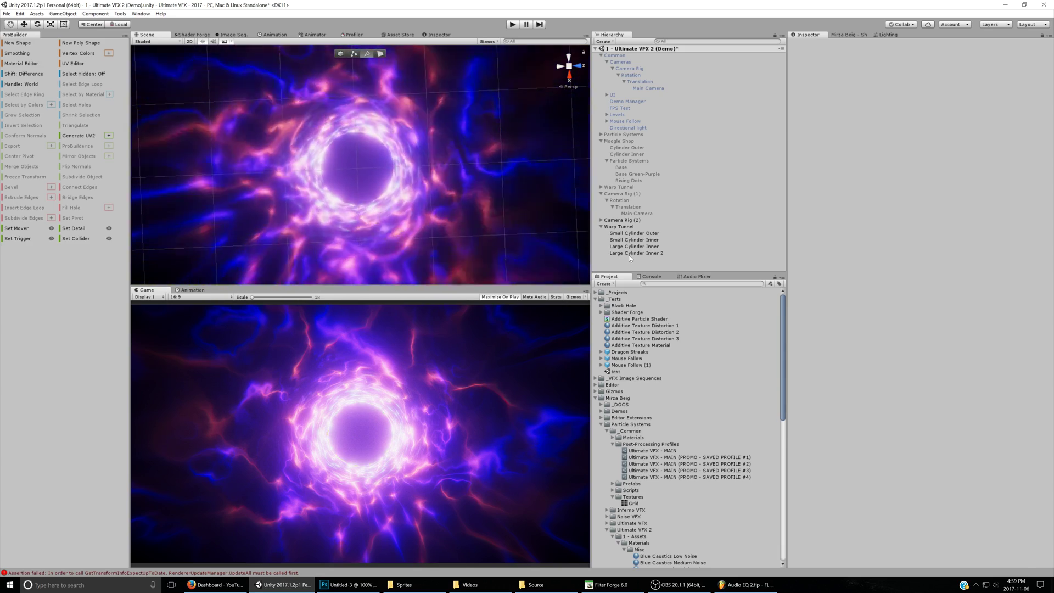
left_click(632, 233)
left_click(621, 227)
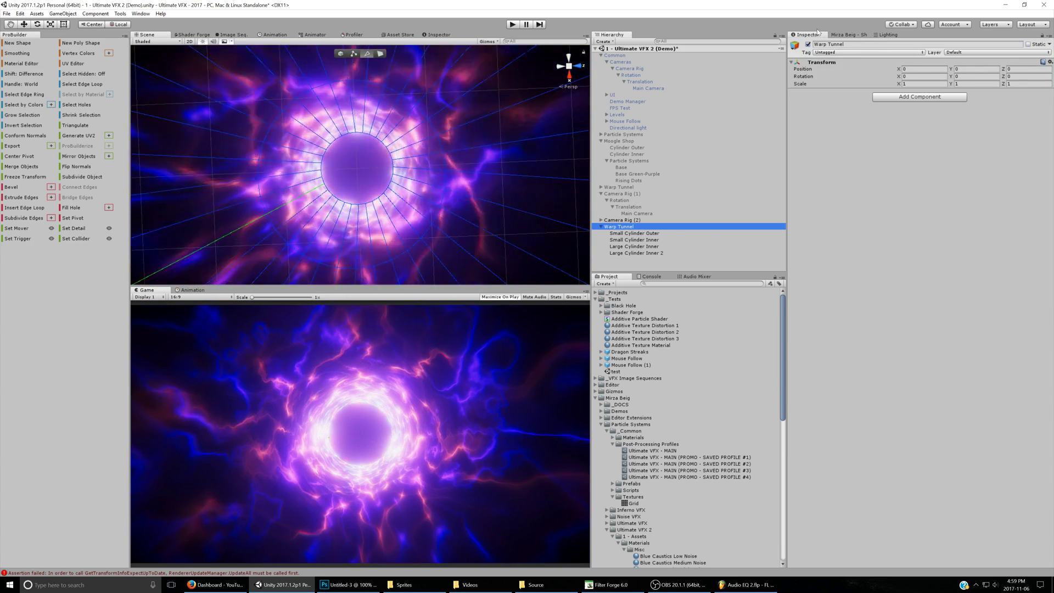
left_click(808, 44)
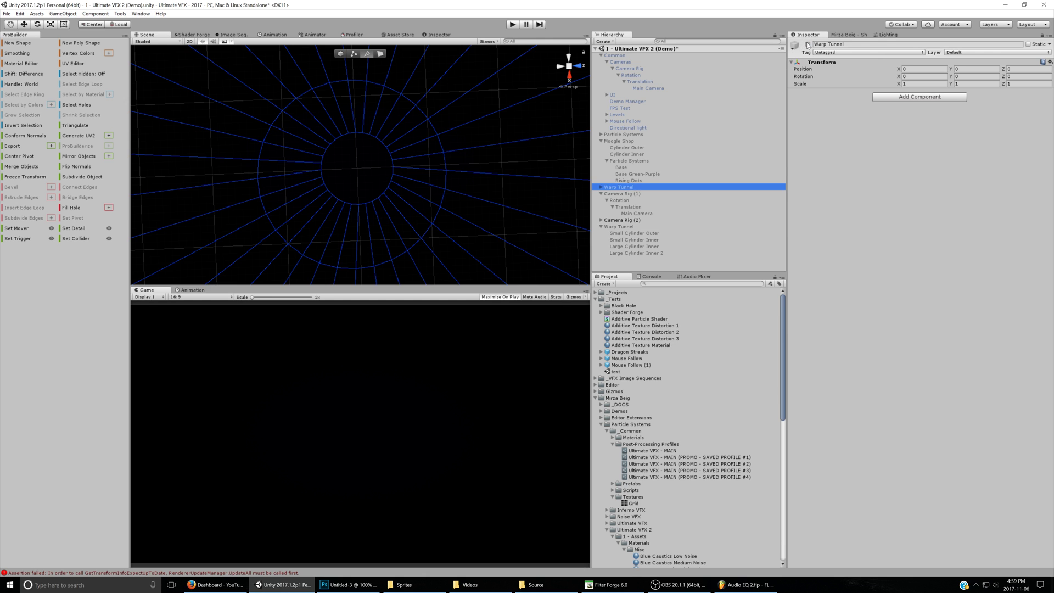
left_click(808, 44)
- Examine the scale and caustics material settings of the small and large cylinders inside the original Warp Tunnel
middle_click_drag(387, 164, 404, 160)
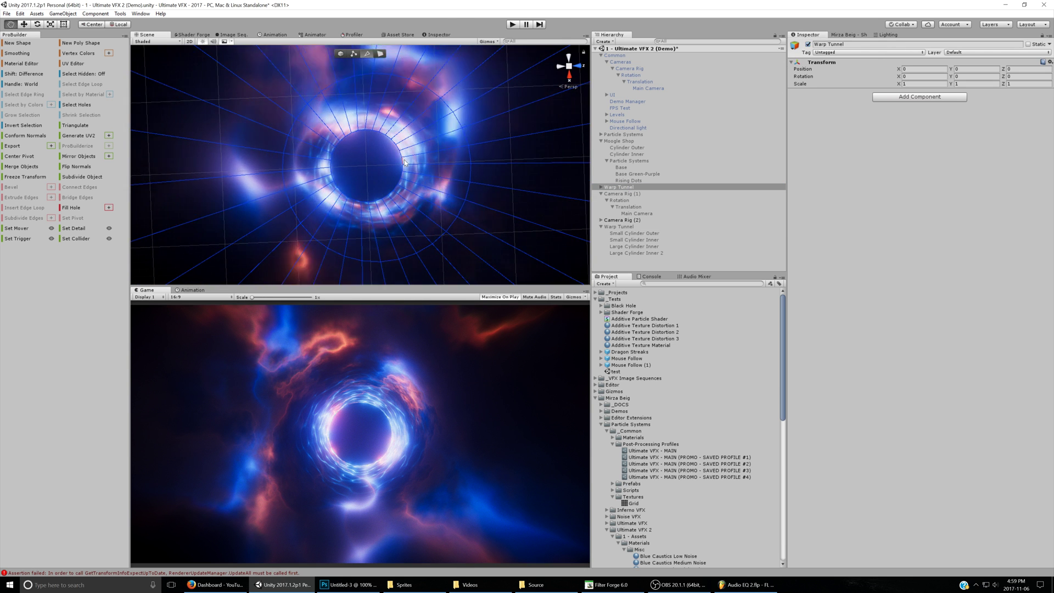
left_click(601, 188)
left_click(632, 194)
left_click(970, 84)
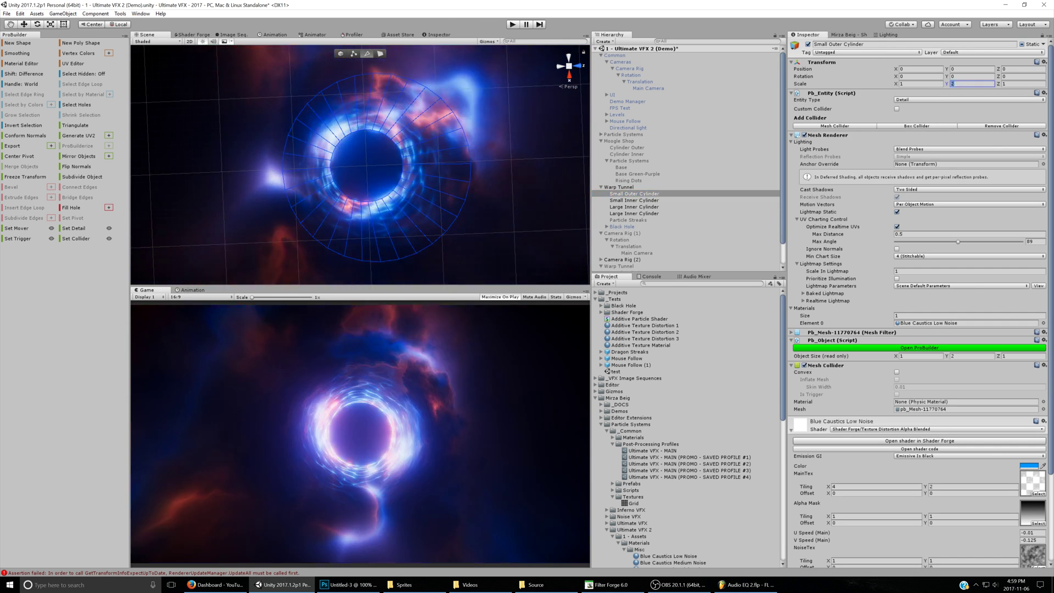
left_click(631, 200)
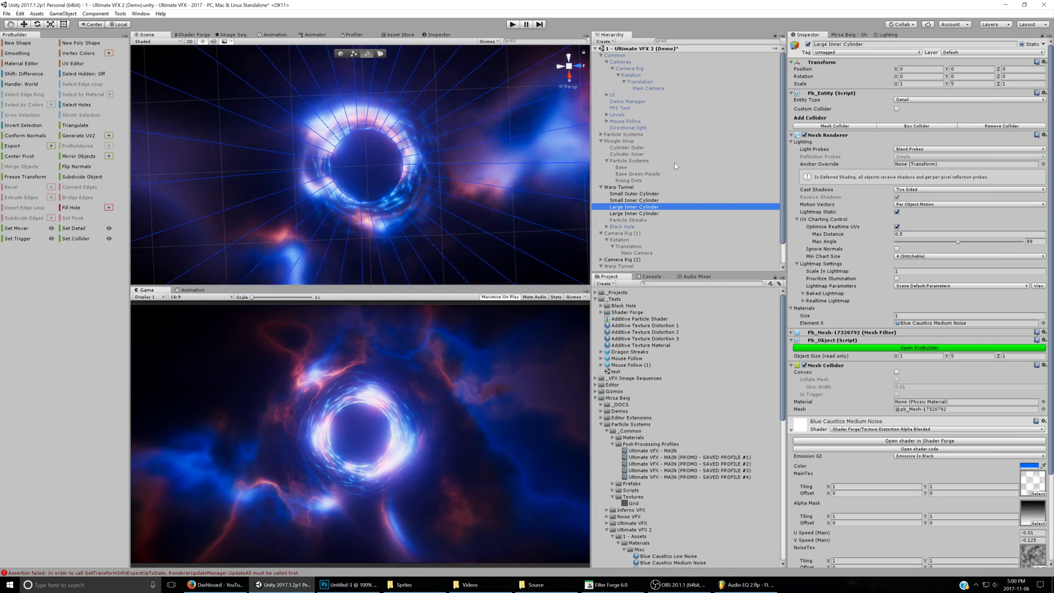
left_click(658, 213)
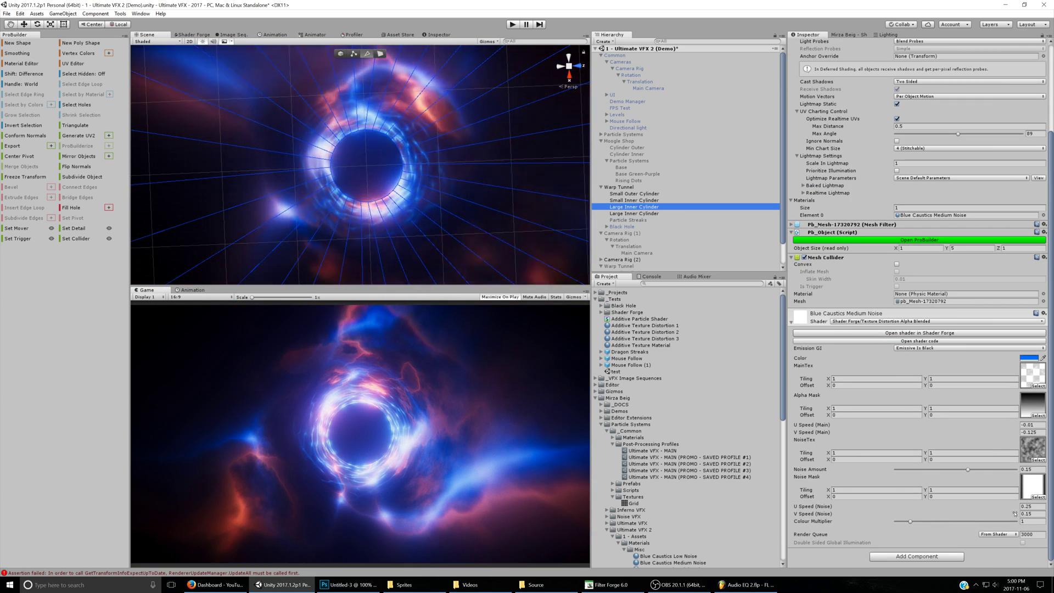
left_click(642, 214)
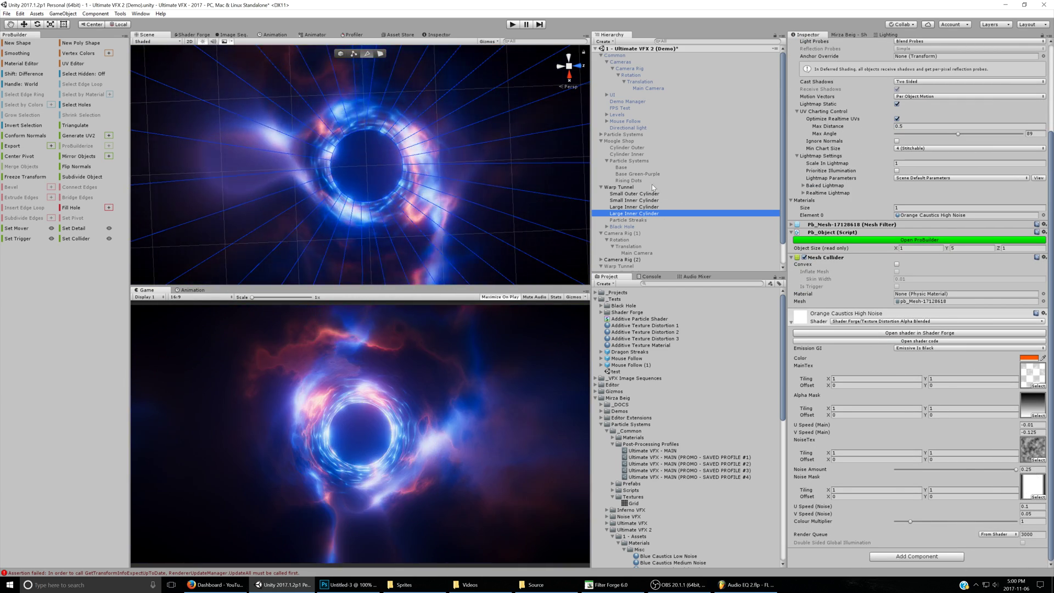
- Deactivate the original Warp Tunnel and reactivate the new one with the additive distortion cylinders
left_click(636, 187)
left_click_drag(466, 169, 419, 150, "alt")
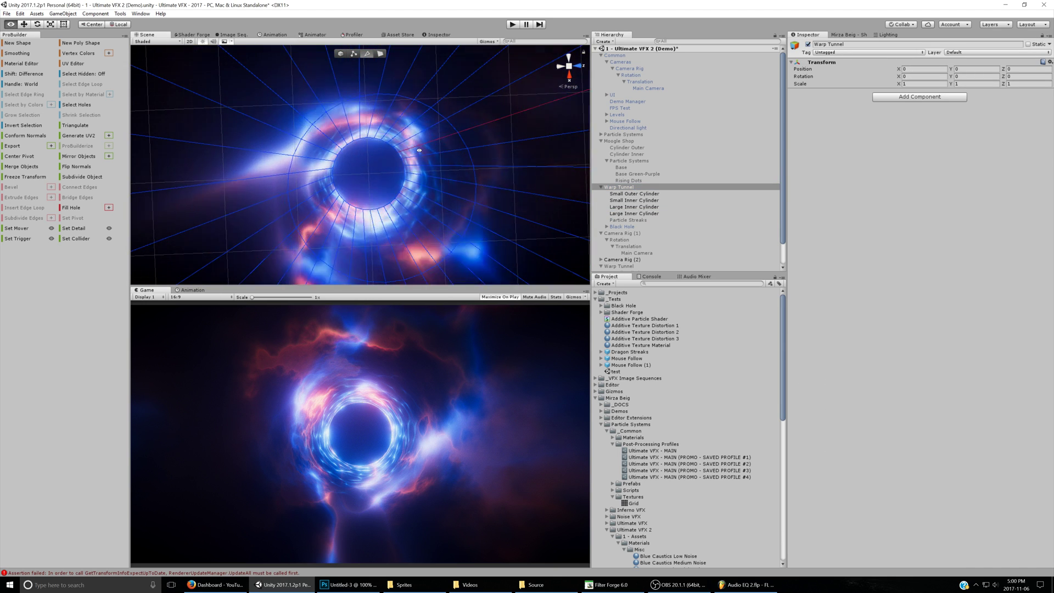
left_click(808, 44)
scroll(652, 240, "down", 2)
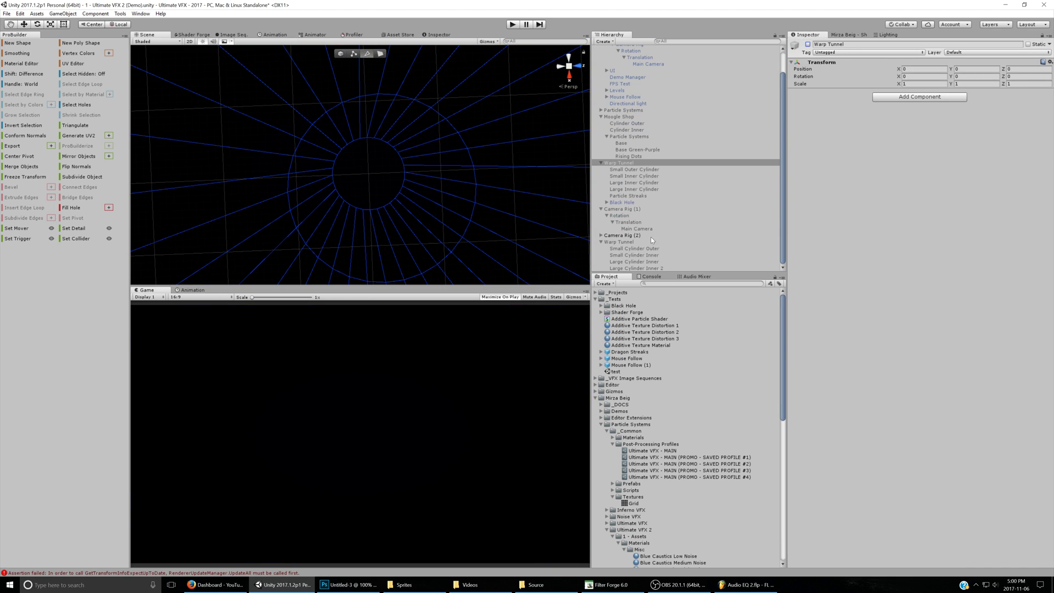
left_click(809, 45)
- Review the scale and Additive Texture Distortion settings of the new Warp Tunnel's large and small cylinders
left_click(640, 268)
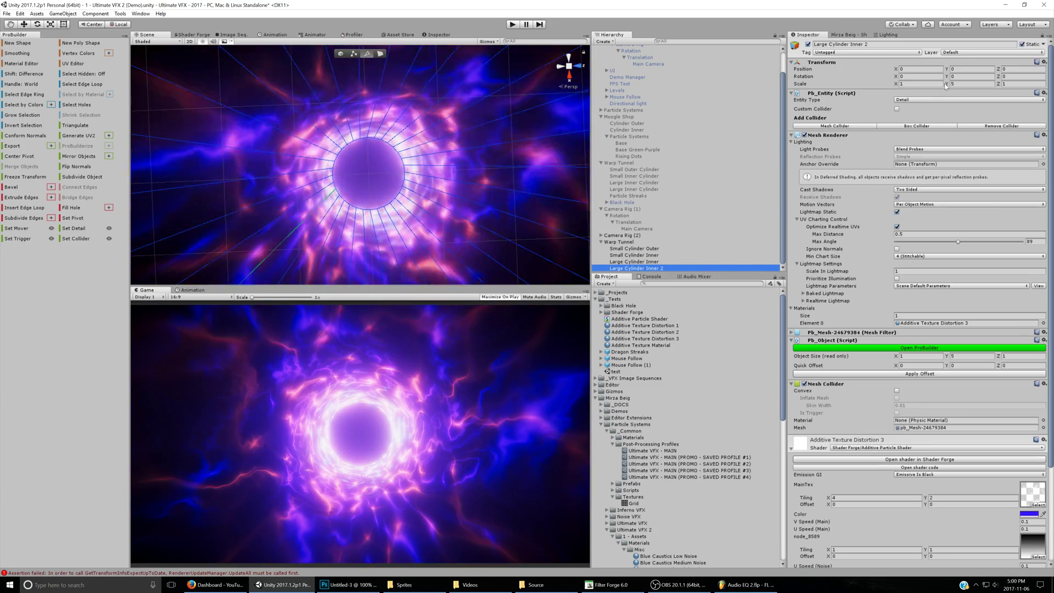
scroll(998, 528, "down", 3)
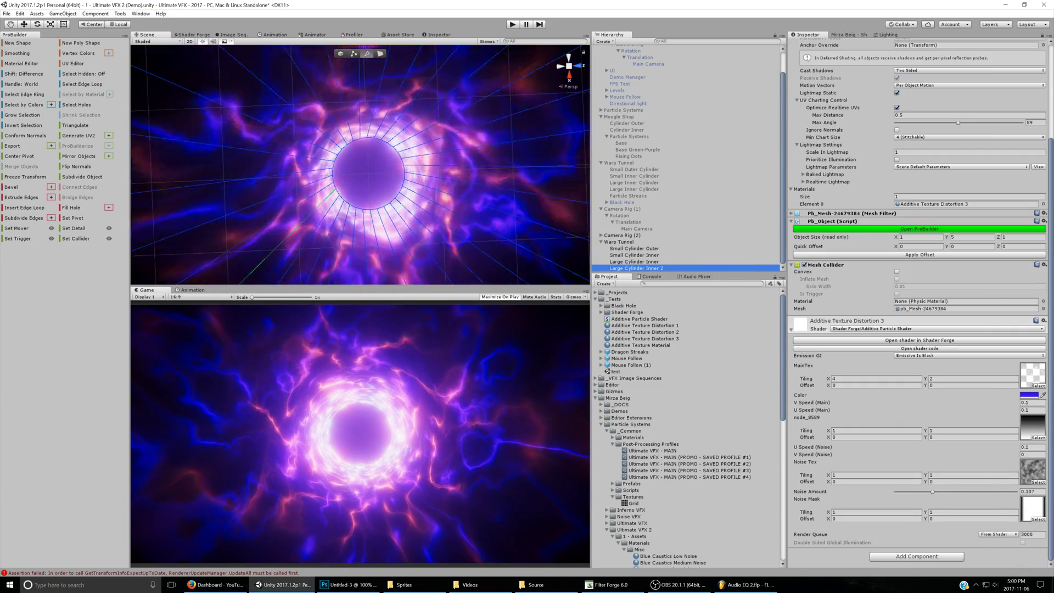
left_click(633, 263)
left_click(639, 249)
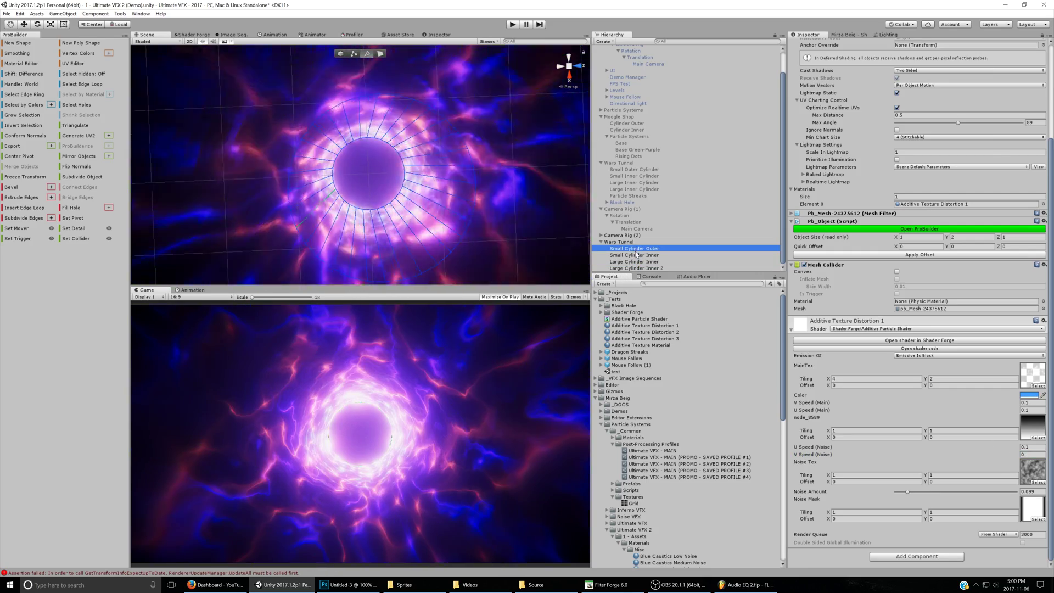
middle_click_drag(466, 209, 453, 202)
scroll(455, 202, "down", 2)
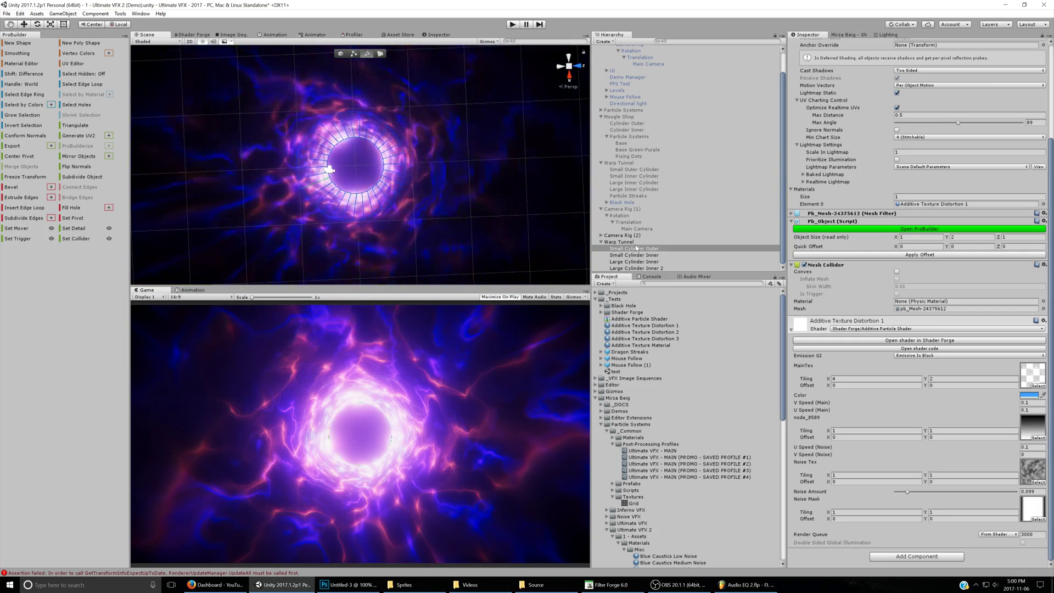
- Try a different Y scale on the new Warp Tunnel parent, undo it, and examine the cylinders from the side
left_click(620, 242)
mouse_move(950, 88)
left_mouse_down()
mouse_move(1008, 91)
mouse_move(930, 98)
mouse_move(958, 94)
left_mouse_up()
key("ctrl+z")
middle_click_drag(330, 156, 334, 157)
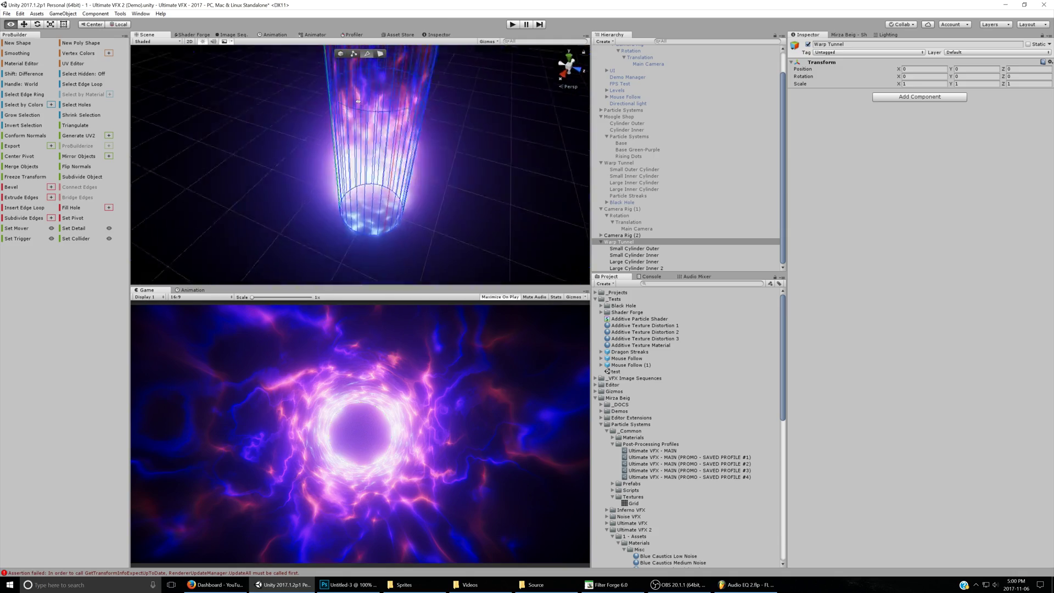
left_click_drag(356, 97, 448, 51, "alt")
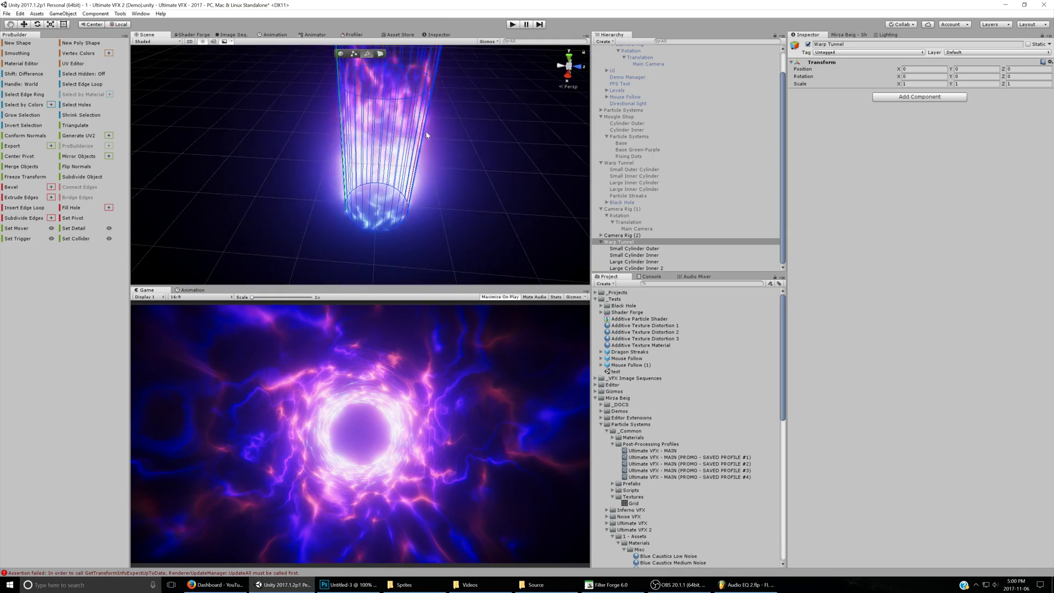